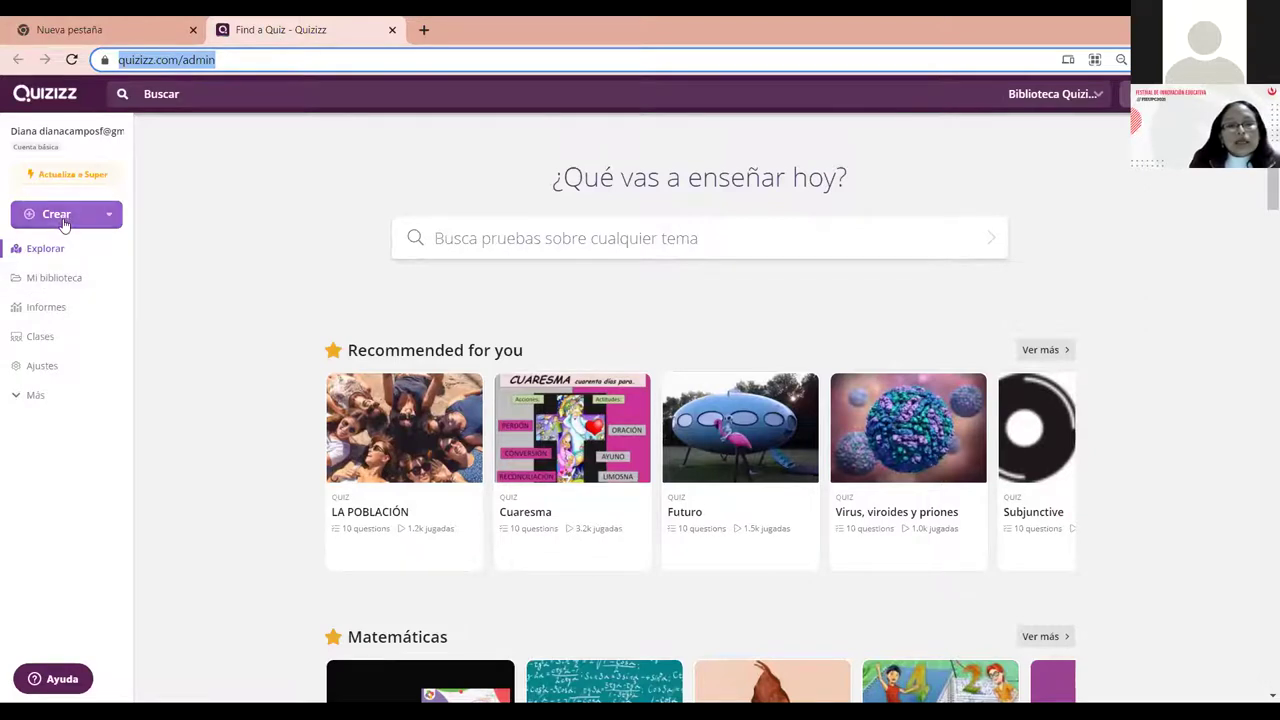
Search the Quizizz library for "limites".
left_click(257, 121)
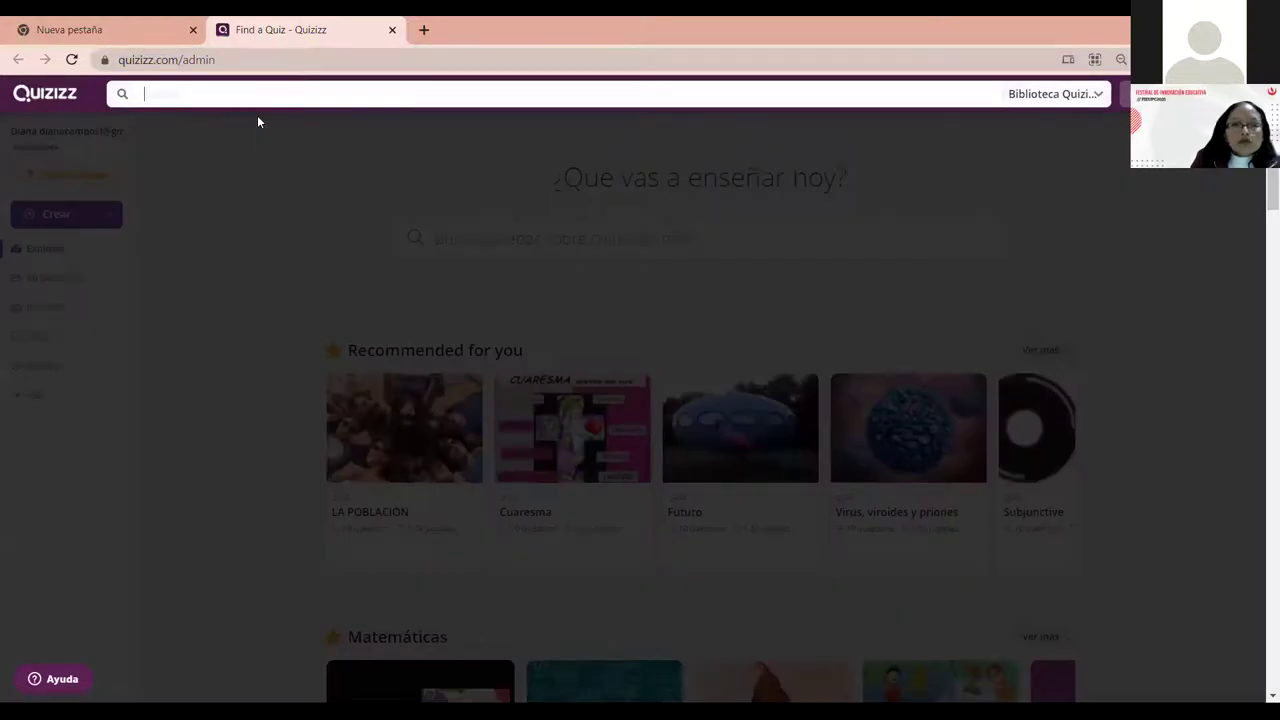
type("limites")
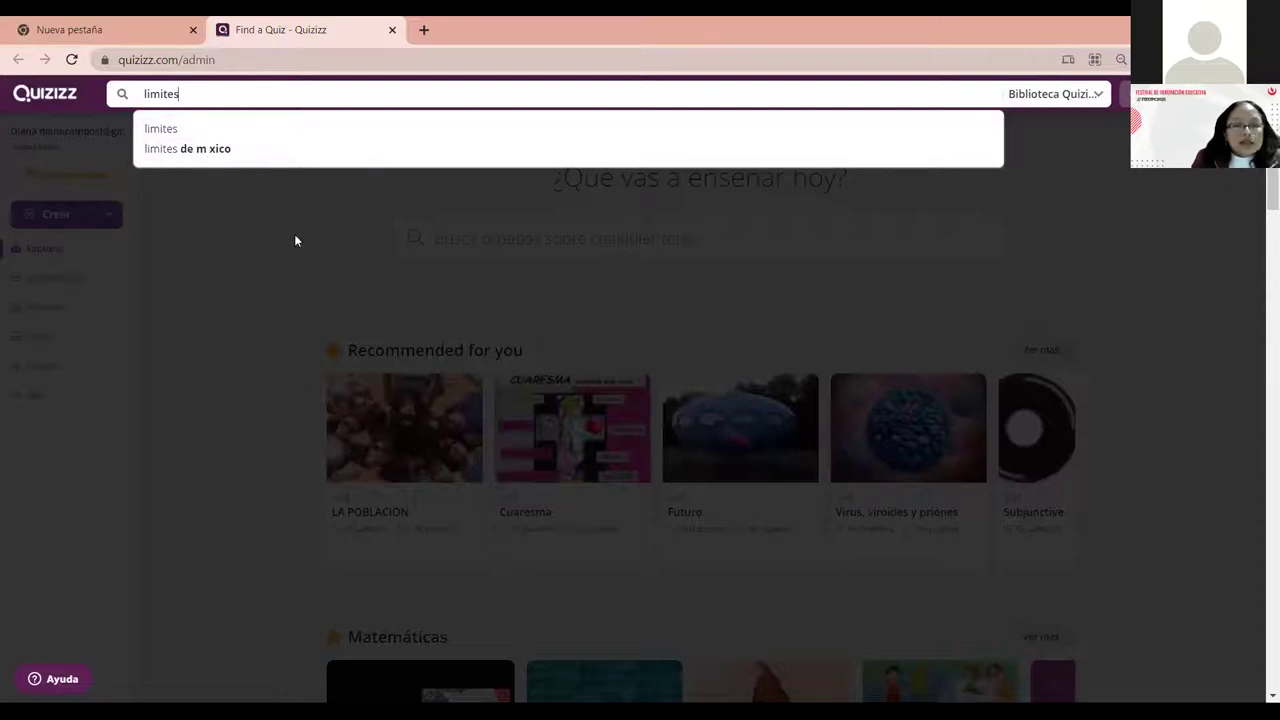
key("Return")
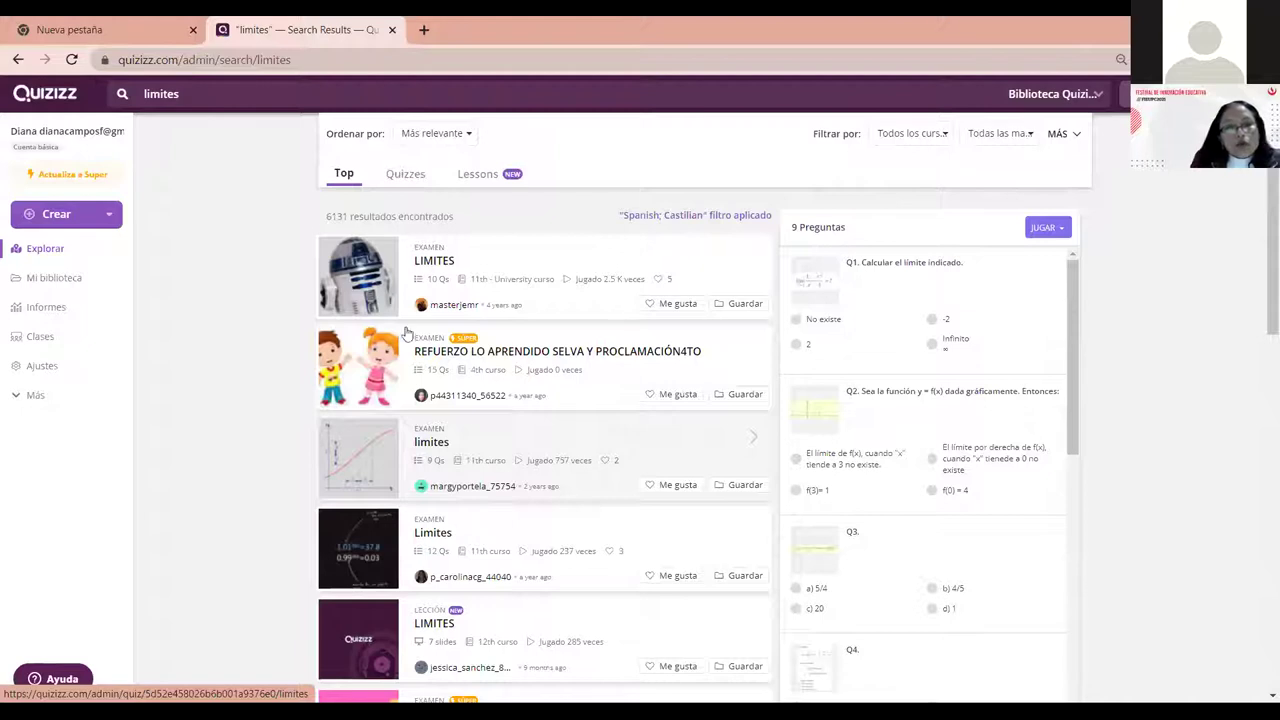
Browse the search results, preview CALCULO DIFERENCIAL (REPASO 1), and open the 7-question "Limites" quiz for 12th grade.
scroll(406, 333, "down", 1)
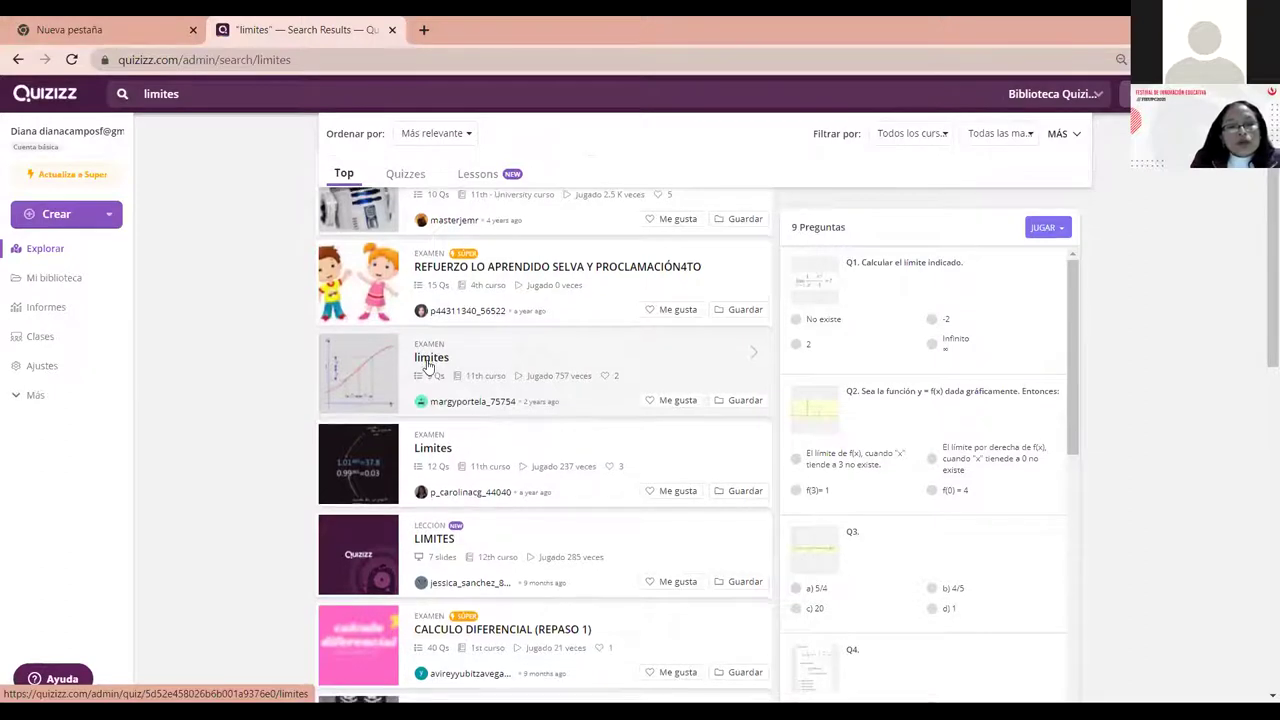
scroll(428, 366, "down", 2)
left_click(504, 468)
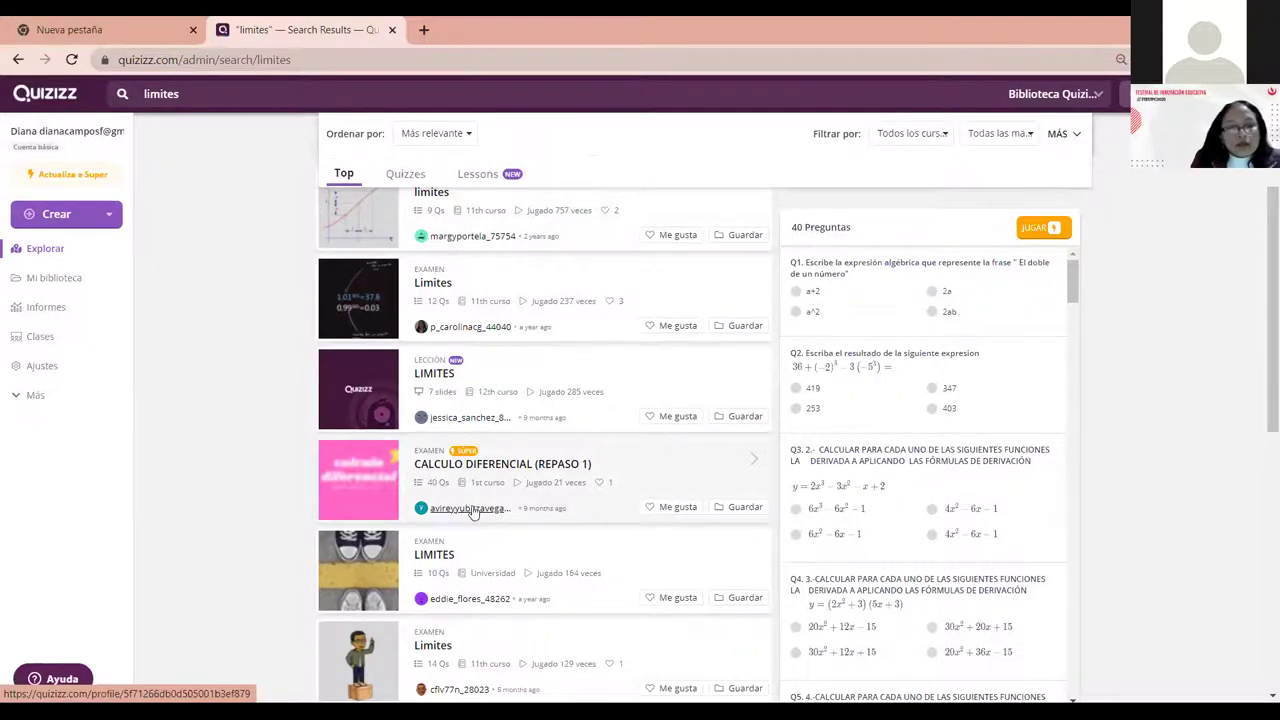
scroll(474, 512, "down", 4)
left_click(443, 416)
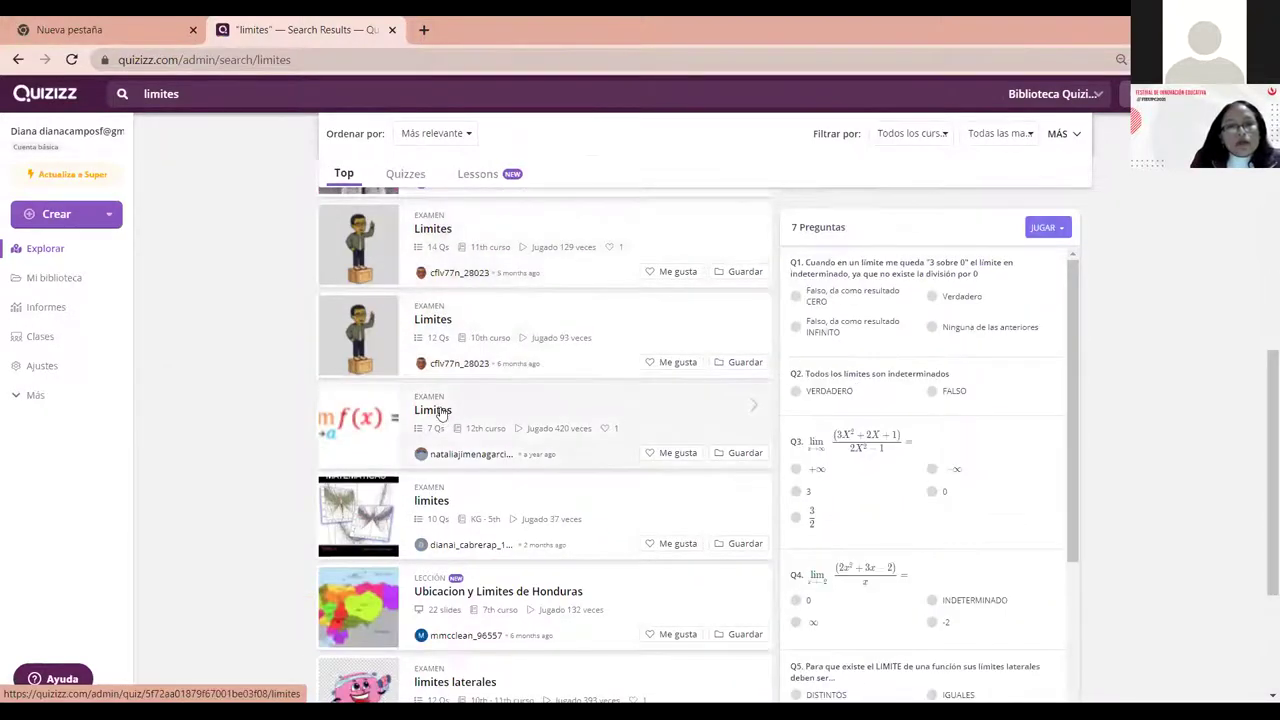
left_click(440, 412)
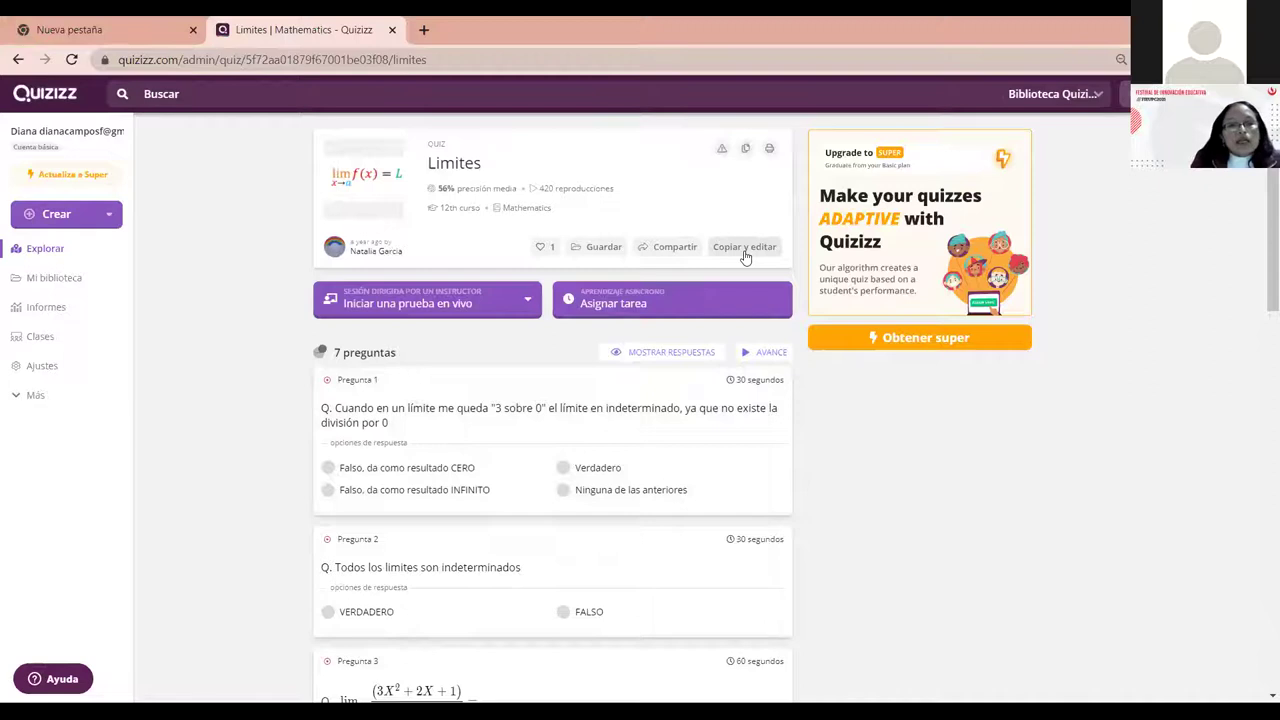
Look through the quizzes in the personal library and open "Límites de funciones algebraicas".
left_click(50, 278)
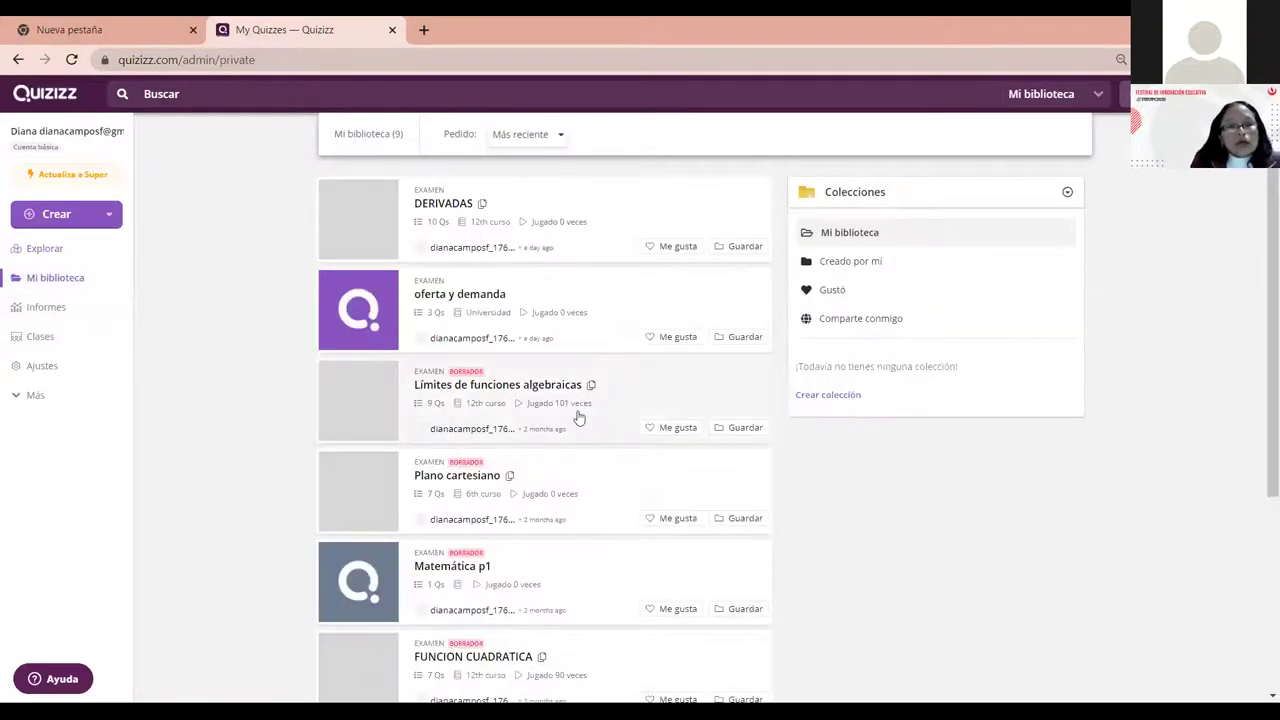
scroll(543, 413, "down", 3)
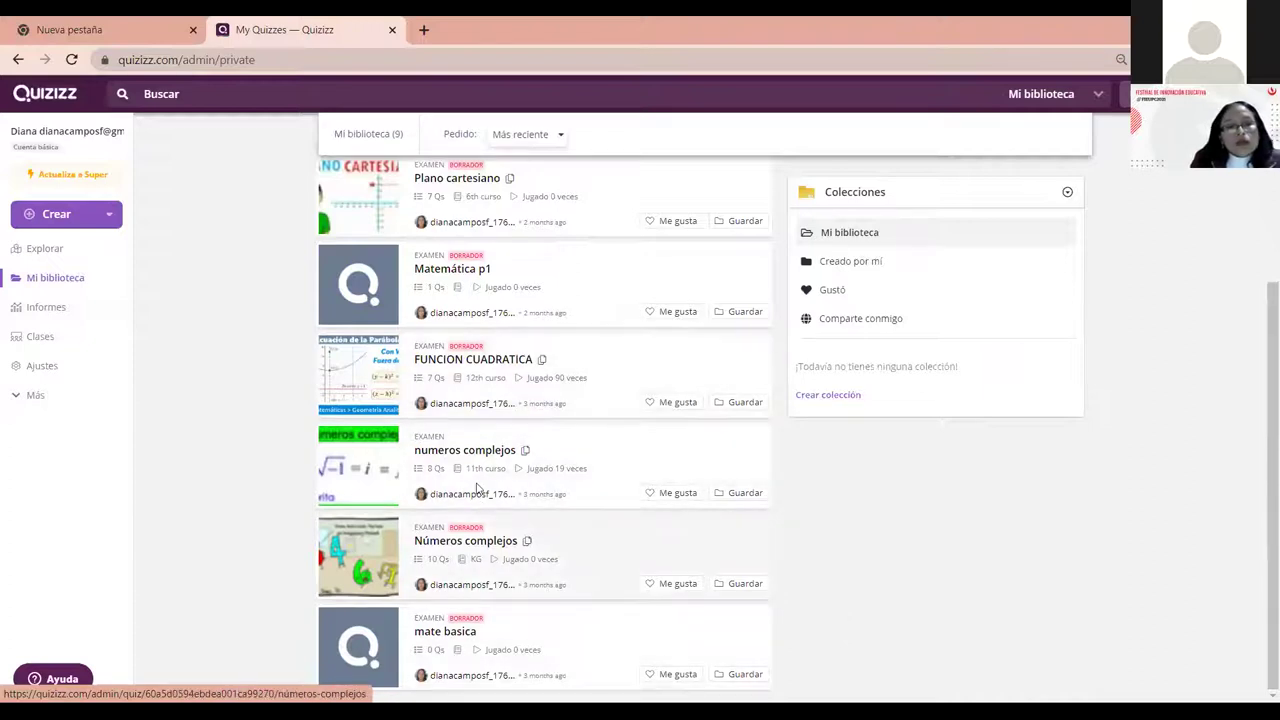
scroll(470, 453, "up", 1)
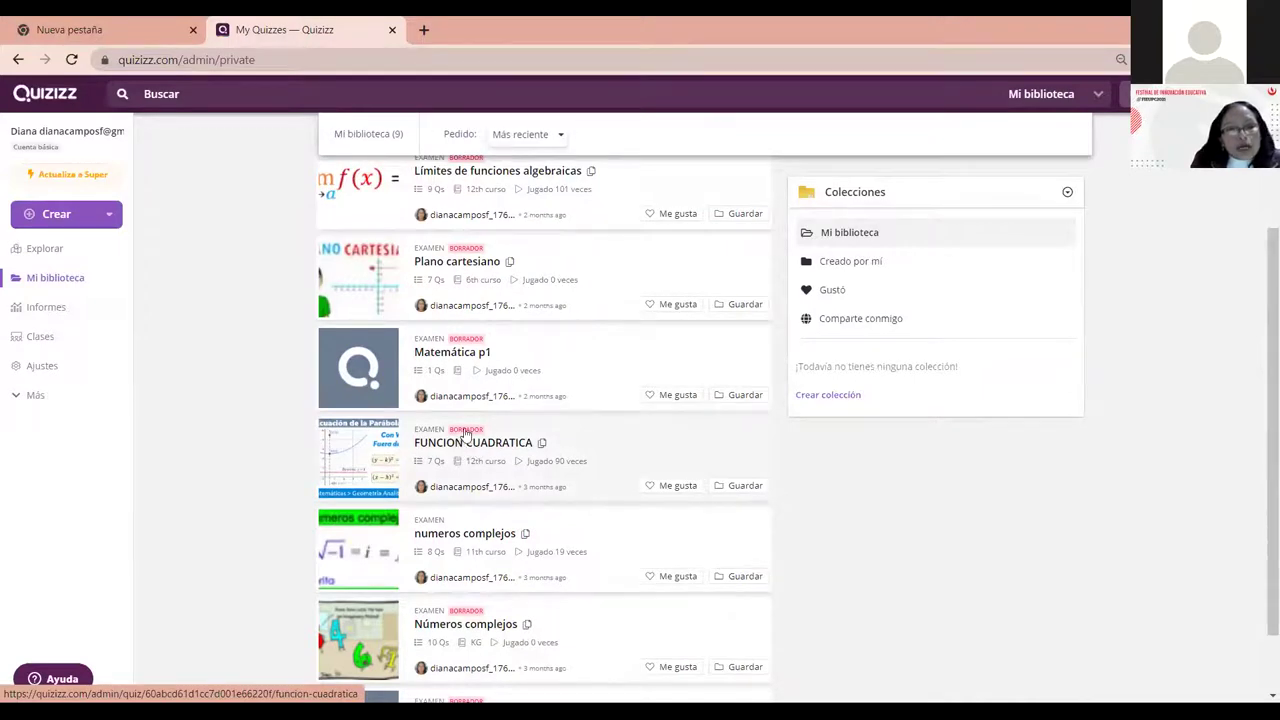
scroll(465, 440, "up", 3)
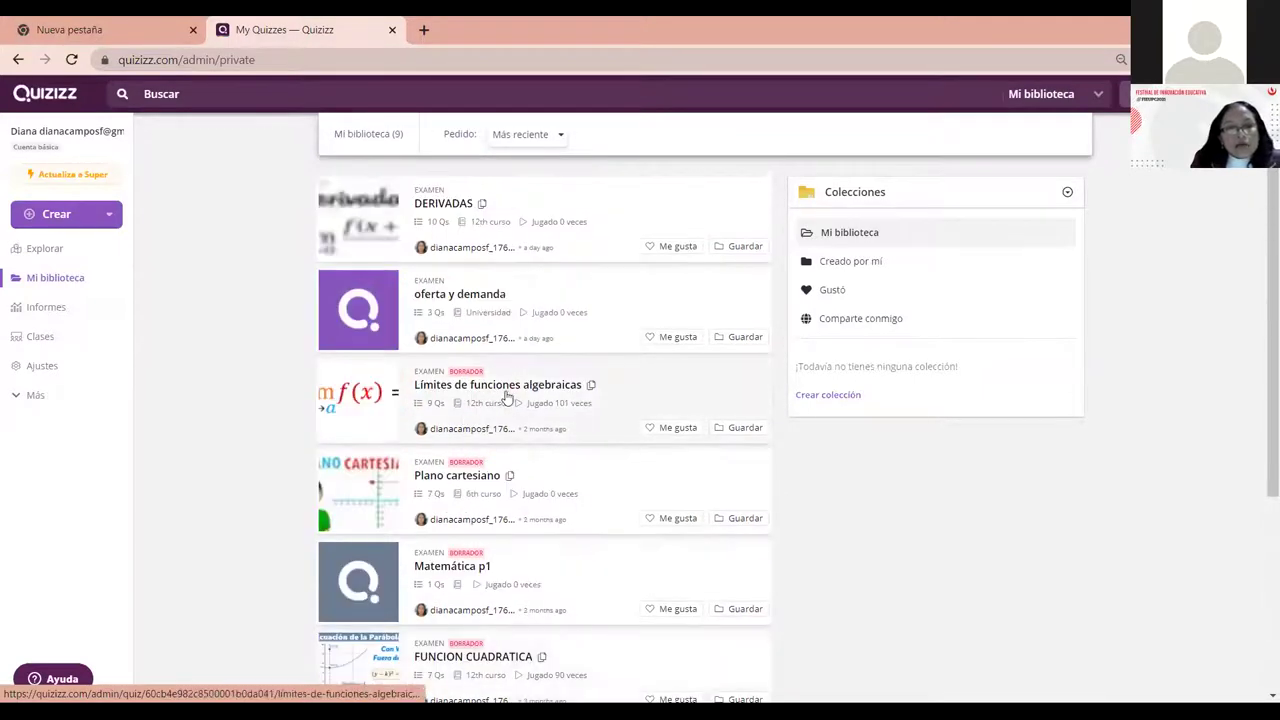
left_click(509, 393)
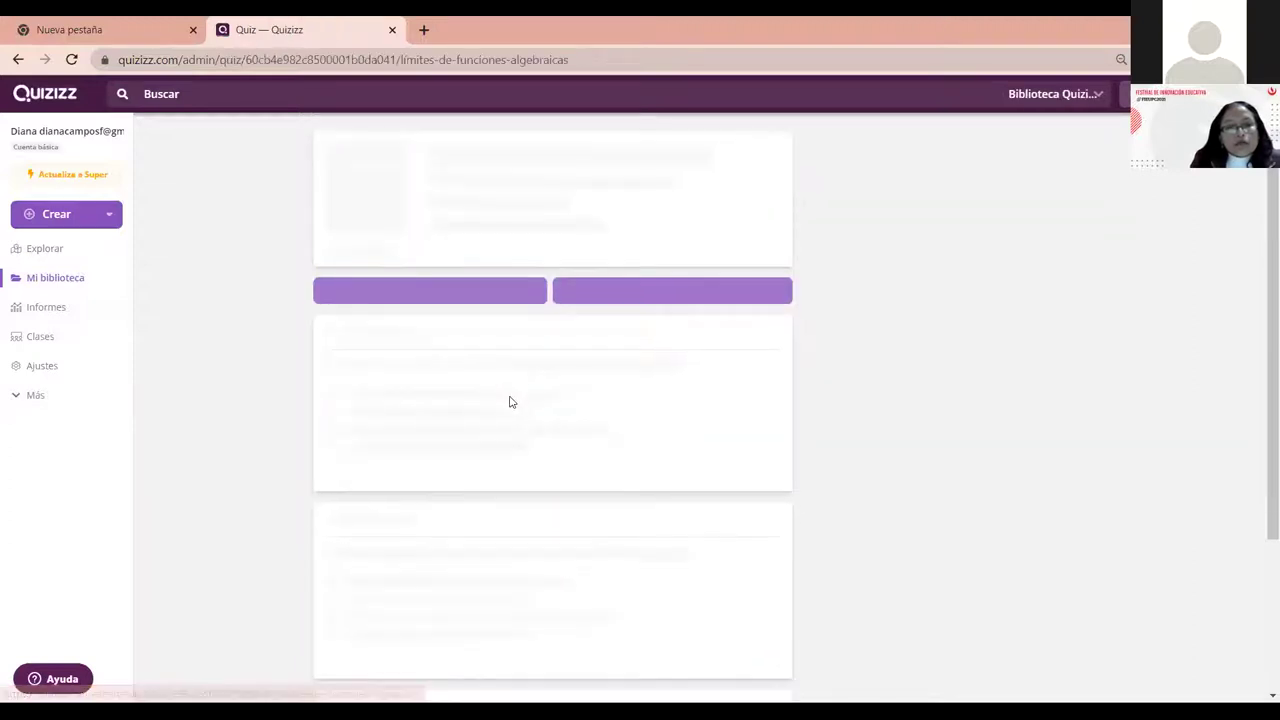
Review the questions and answer options of the quiz from the first to the last.
scroll(556, 505, "down", 5)
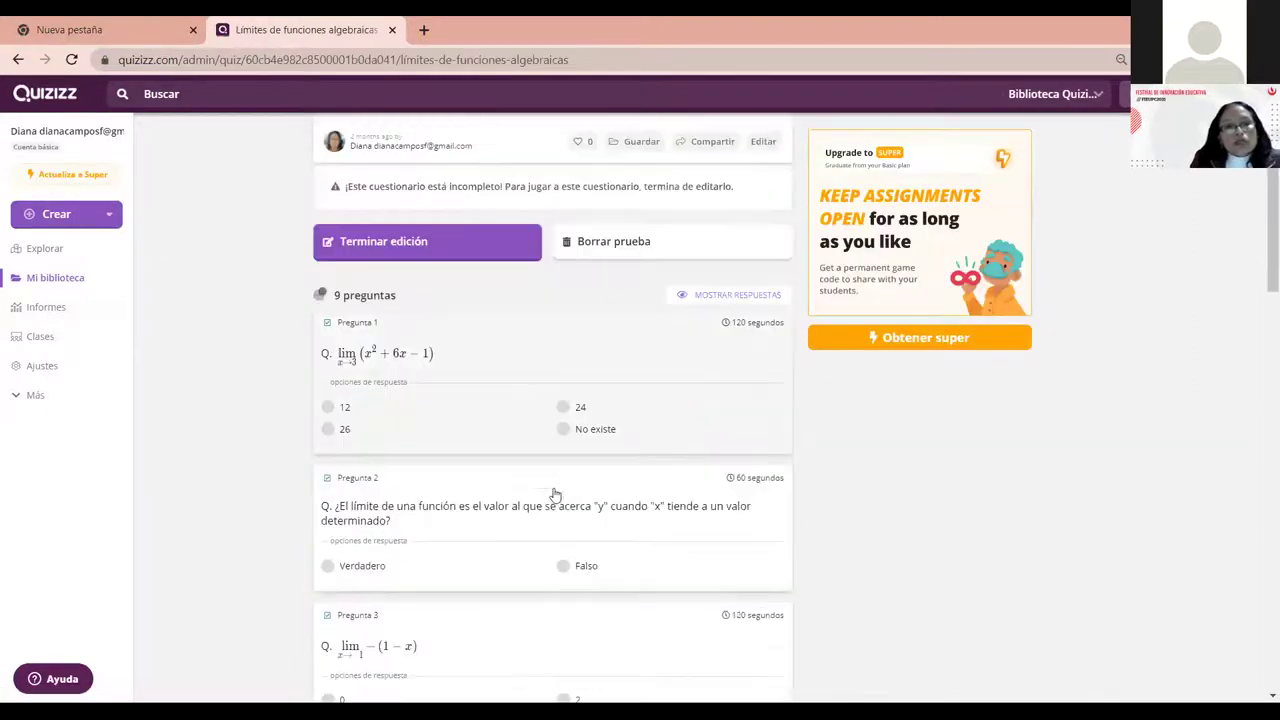
scroll(556, 497, "down", 12)
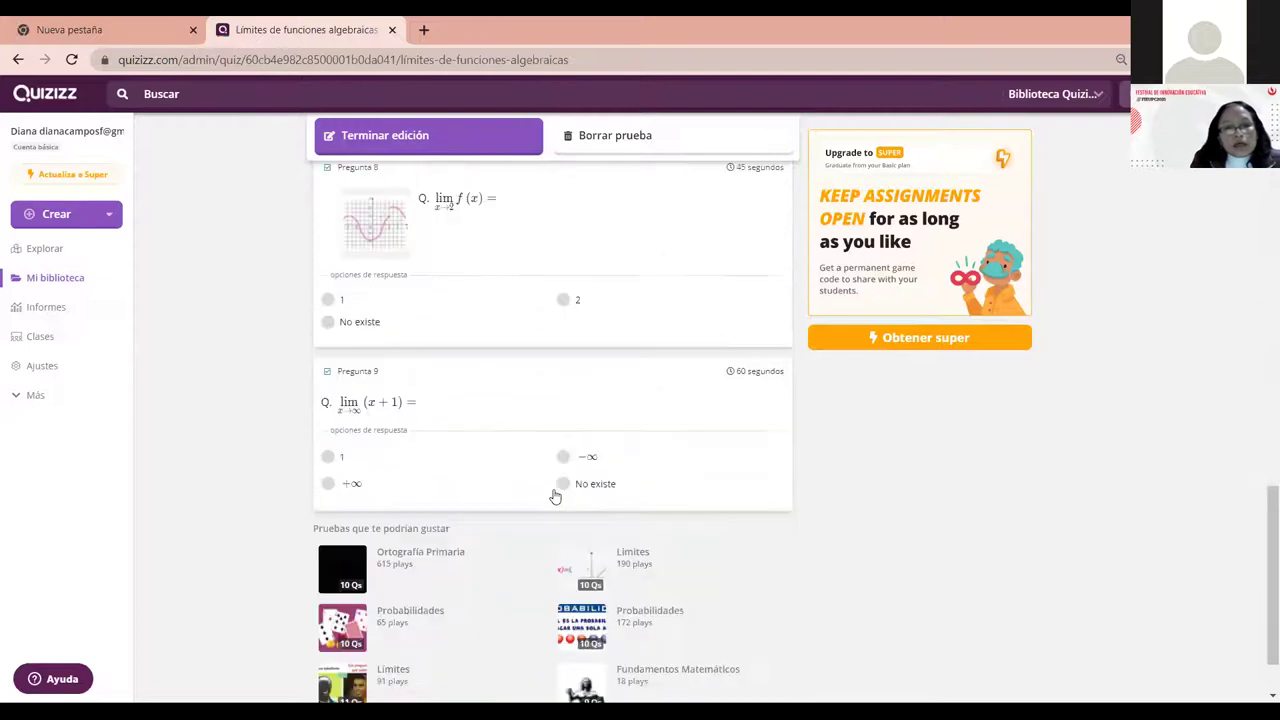
scroll(556, 497, "up", 15)
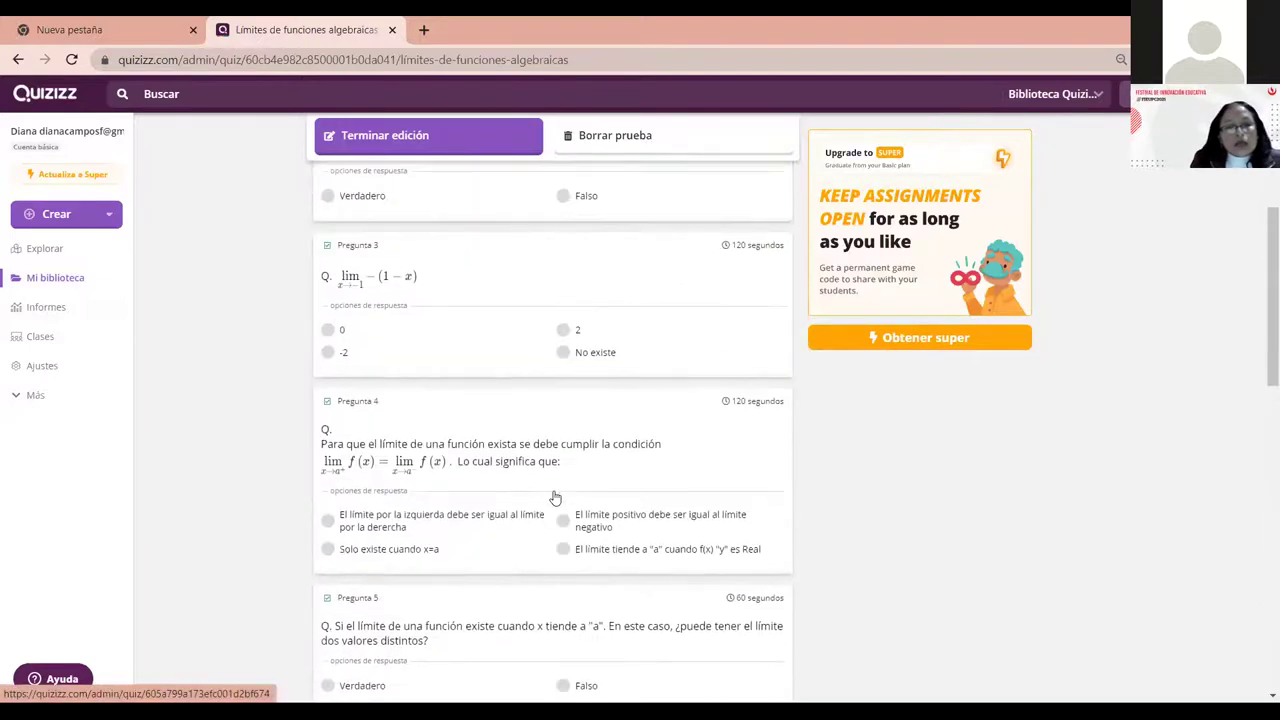
Open the first FUNCION CUADRATICA report, the one with 87% accuracy, and examine the participants' scores.
left_click(50, 309)
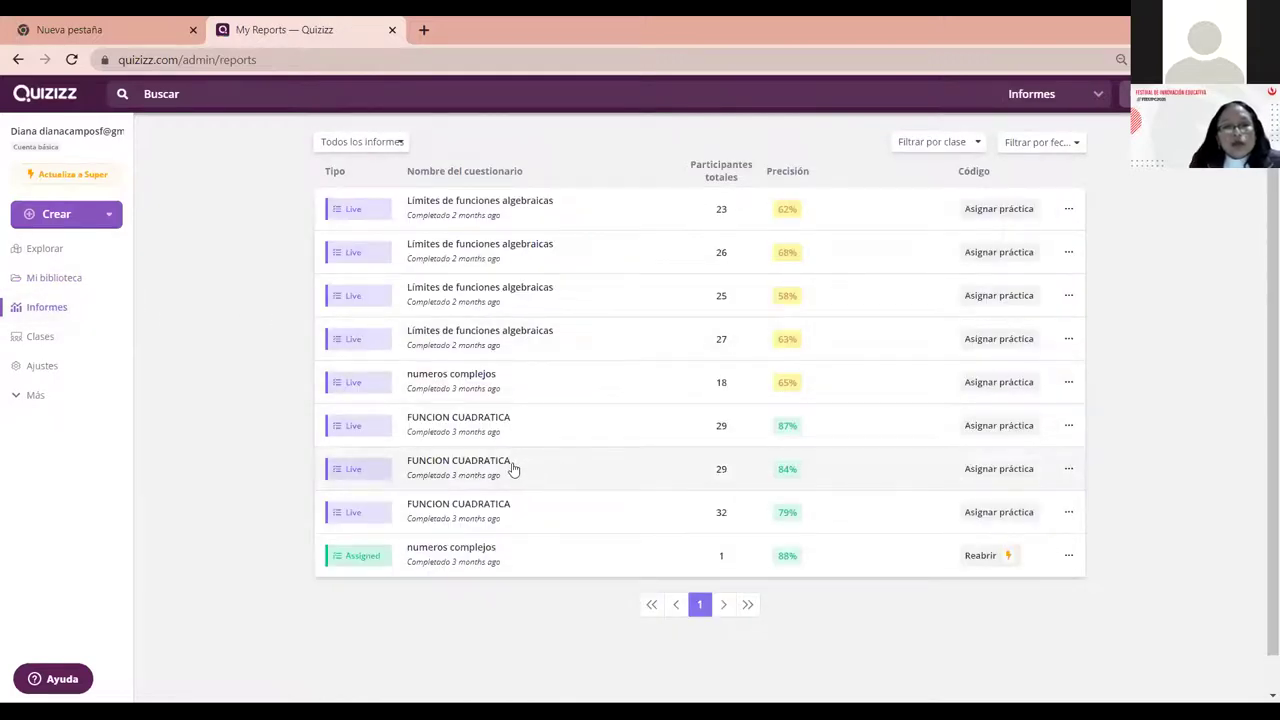
left_click(467, 423)
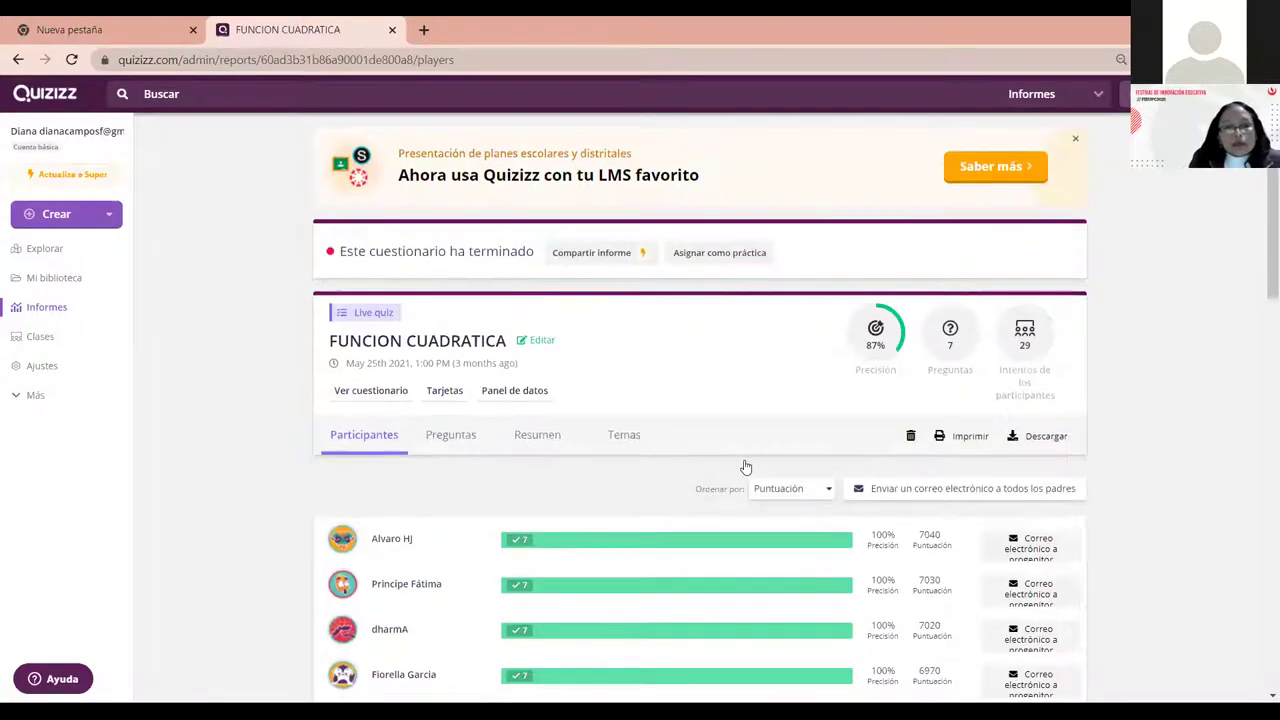
scroll(745, 467, "down", 5)
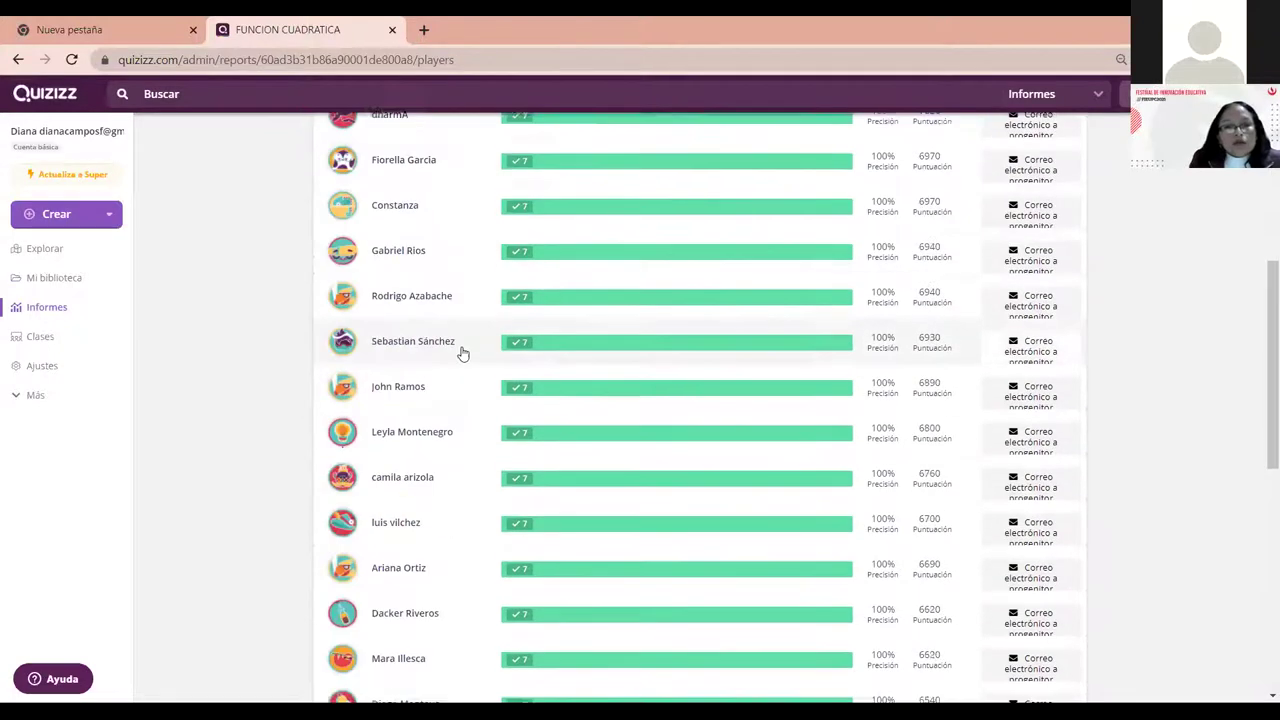
scroll(463, 353, "down", 4)
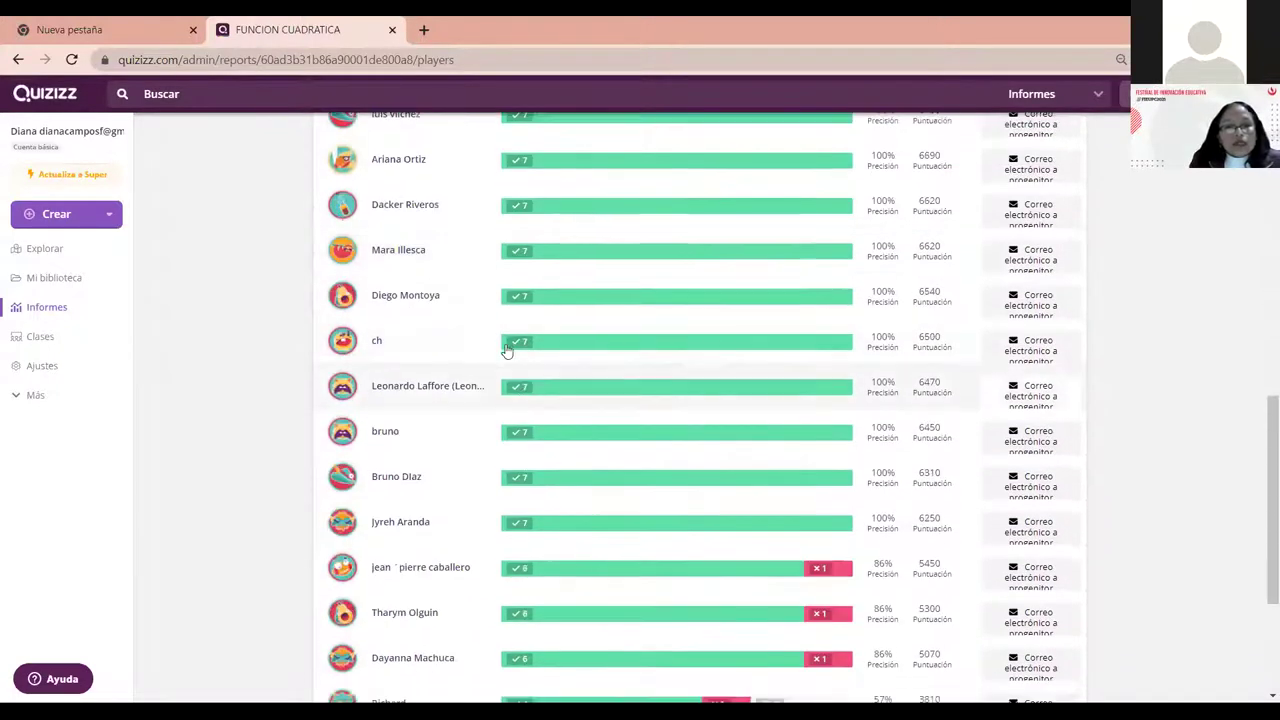
scroll(507, 350, "down", 3)
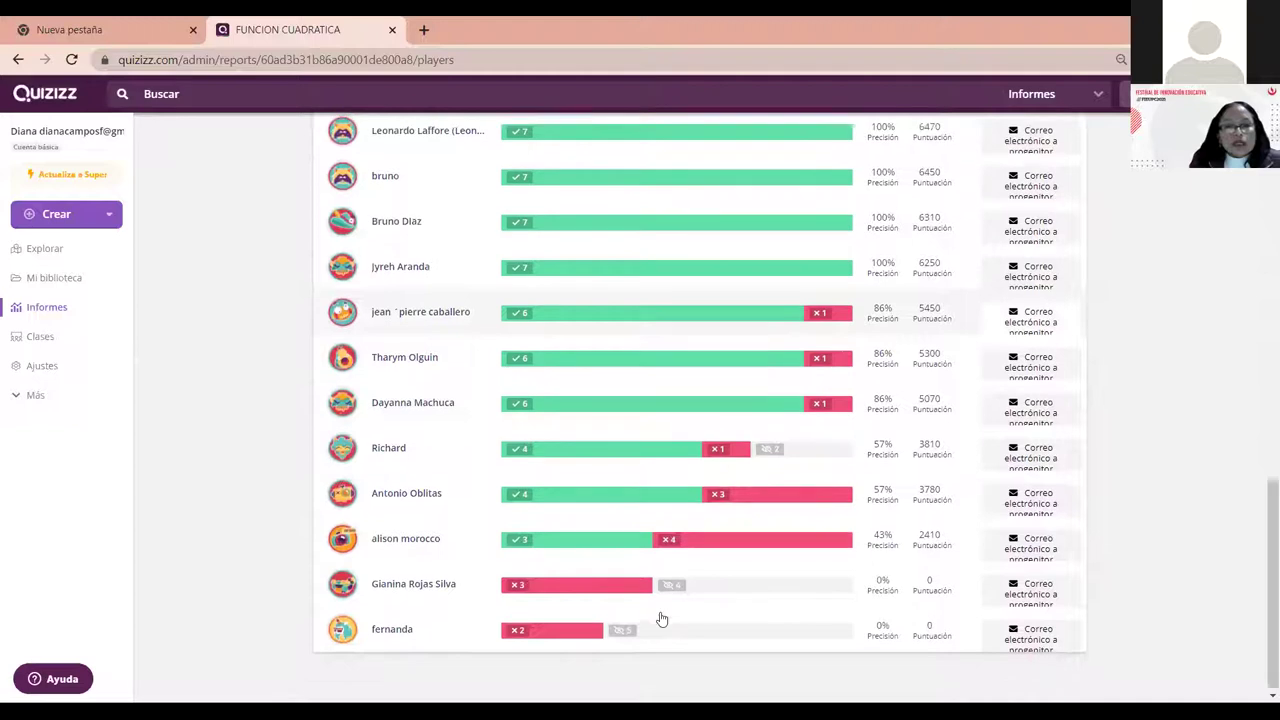
scroll(649, 614, "up", 4)
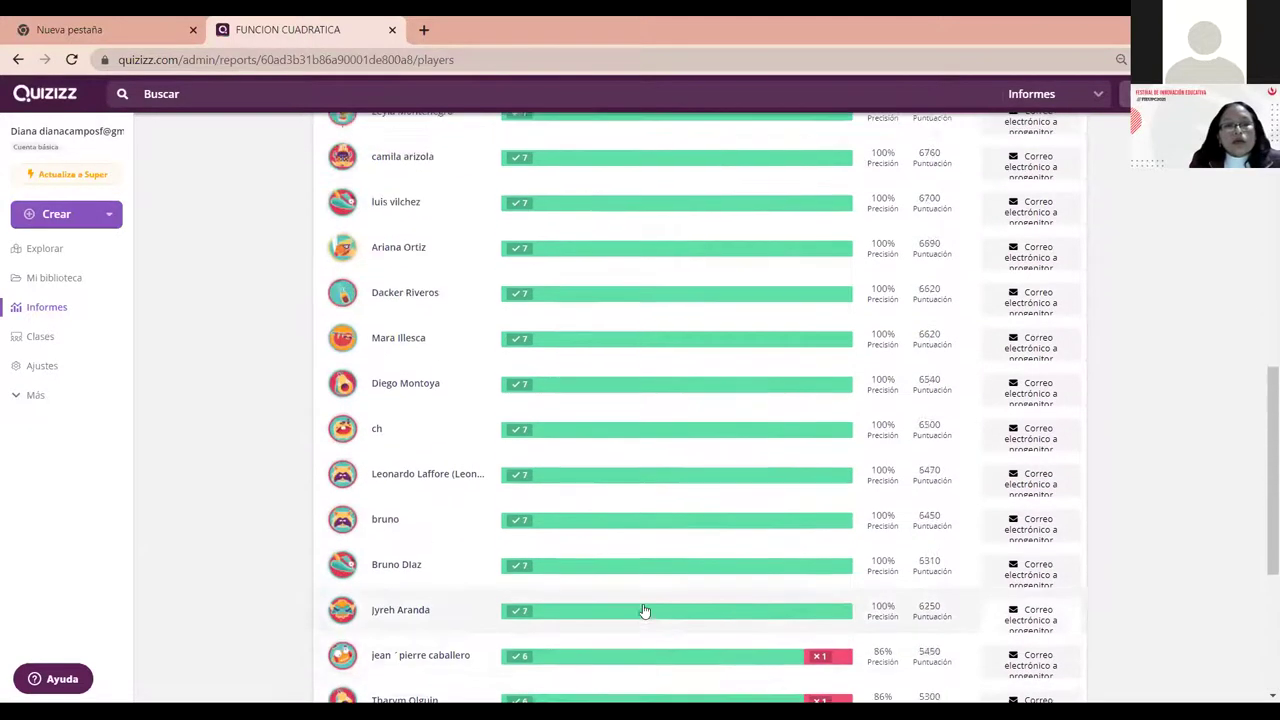
scroll(644, 611, "up", 5)
scroll(529, 537, "down", 2)
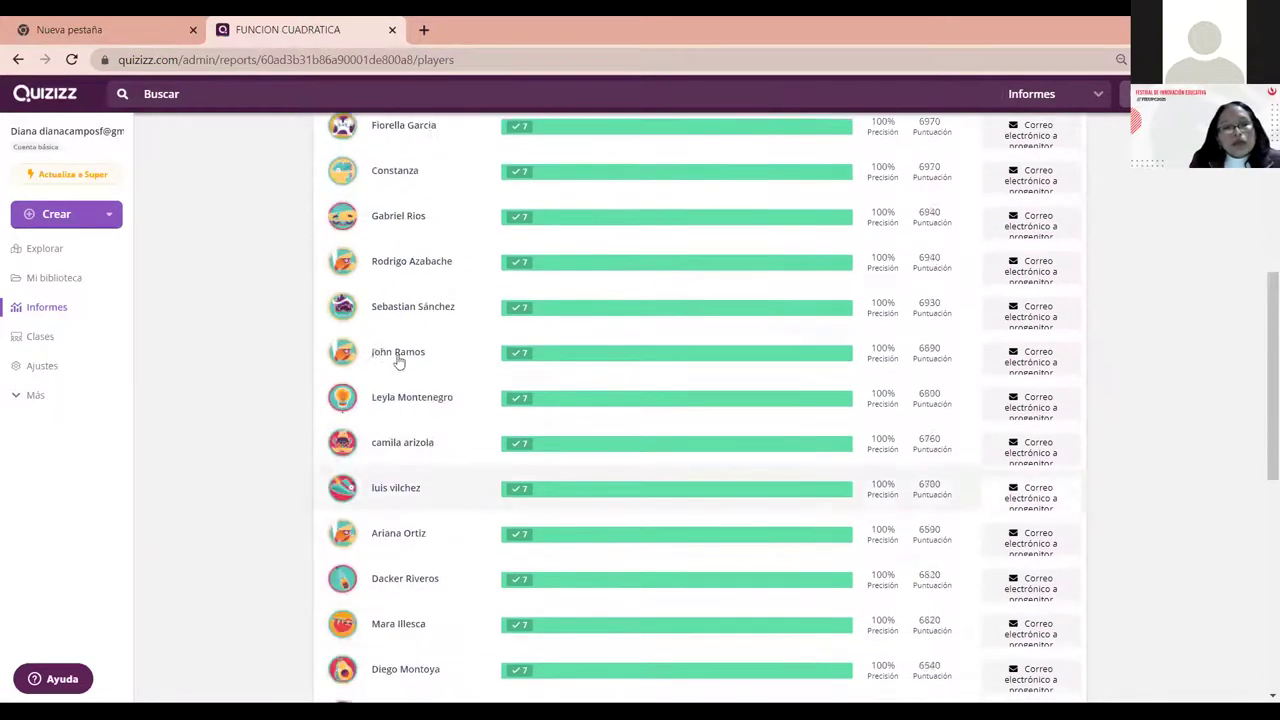
Review the per-question responses of the first participant with one wrong answer, including question 6, and close the details.
scroll(398, 362, "down", 7)
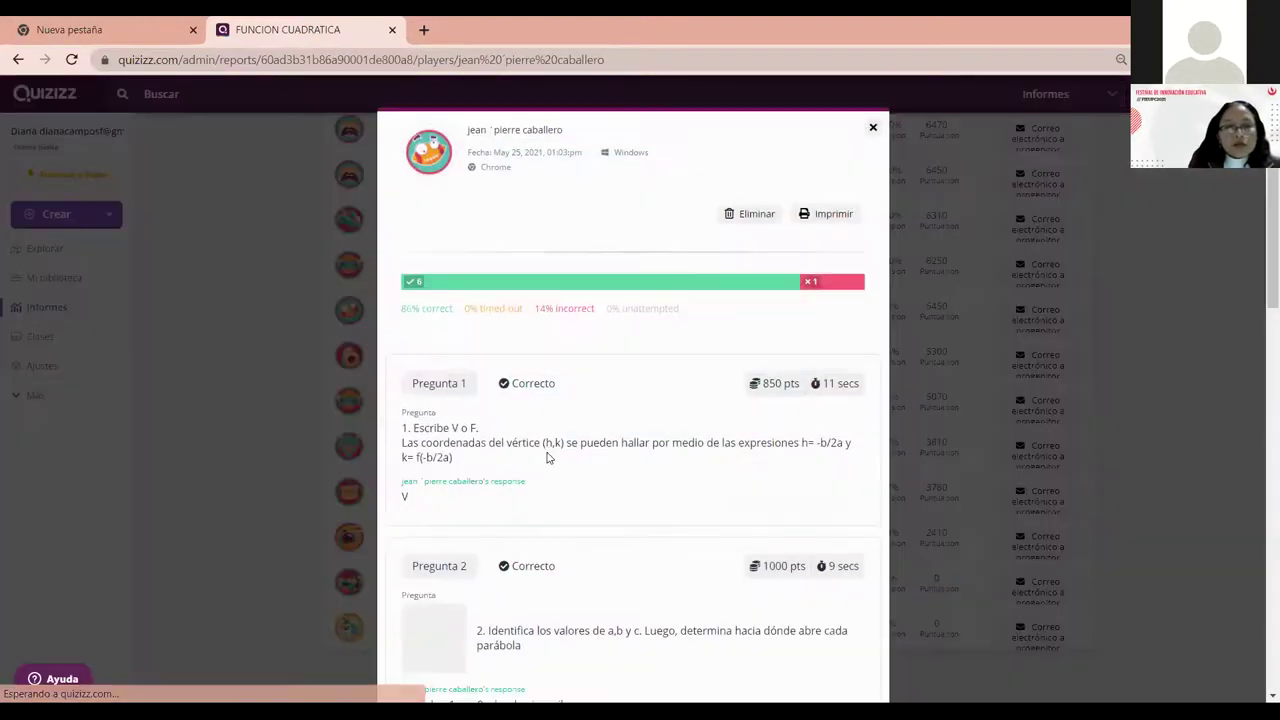
scroll(460, 320, "down", 3)
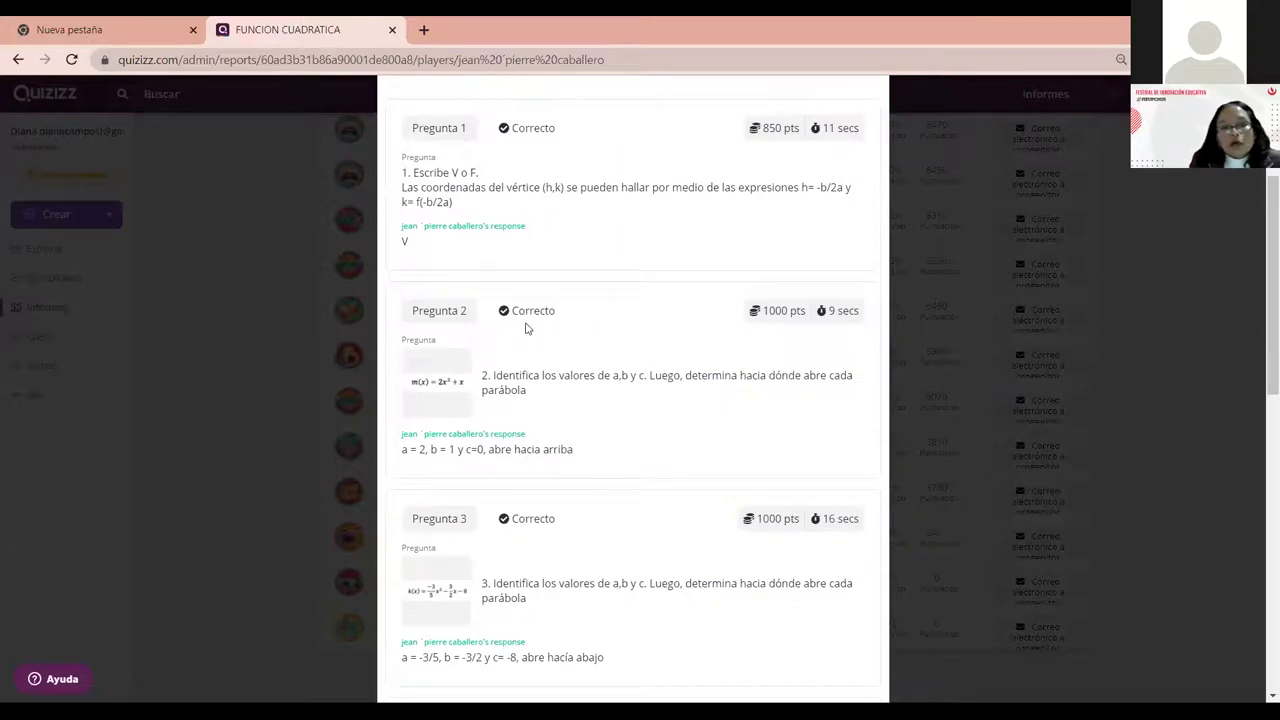
scroll(589, 542, "down", 10)
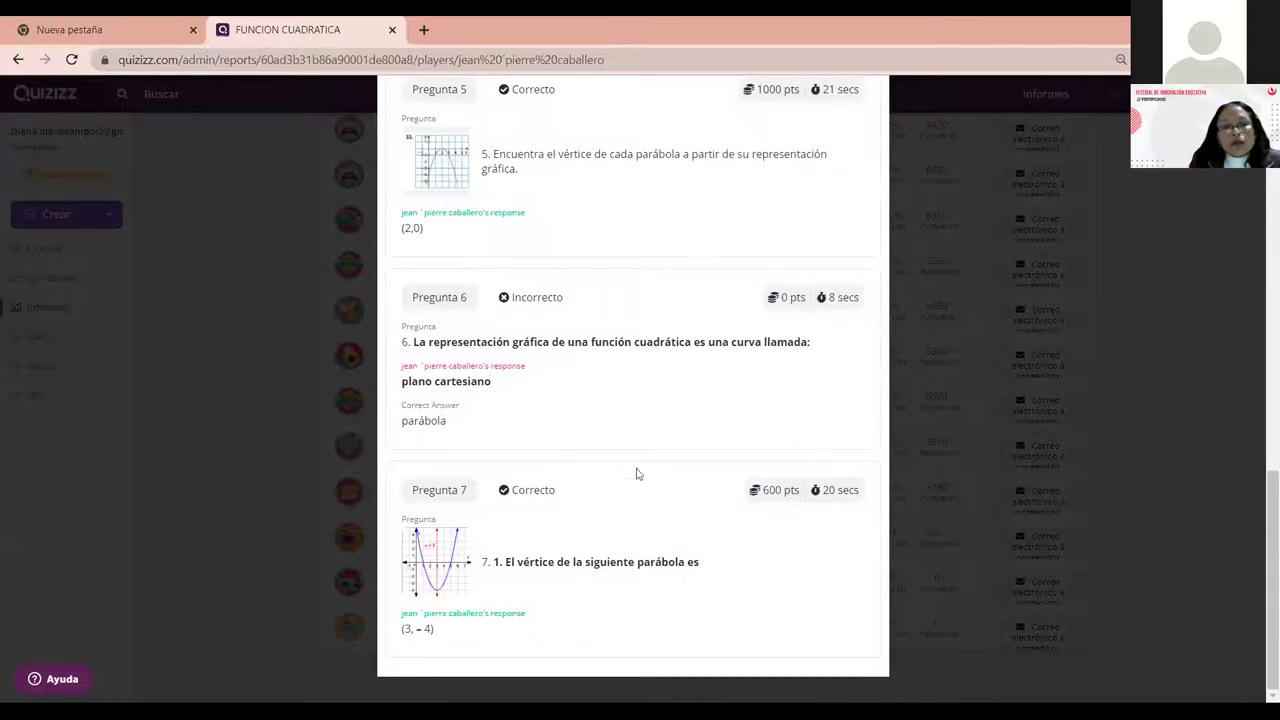
scroll(638, 485, "up", 1)
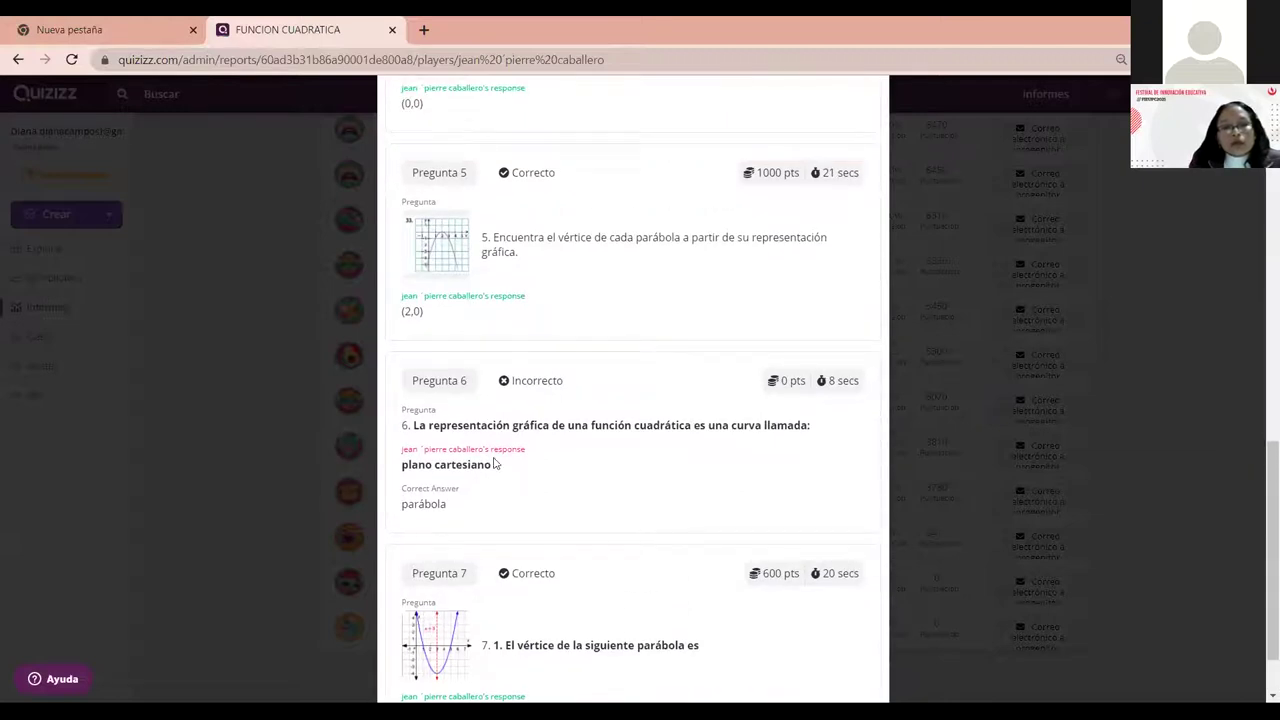
scroll(494, 463, "up", 1)
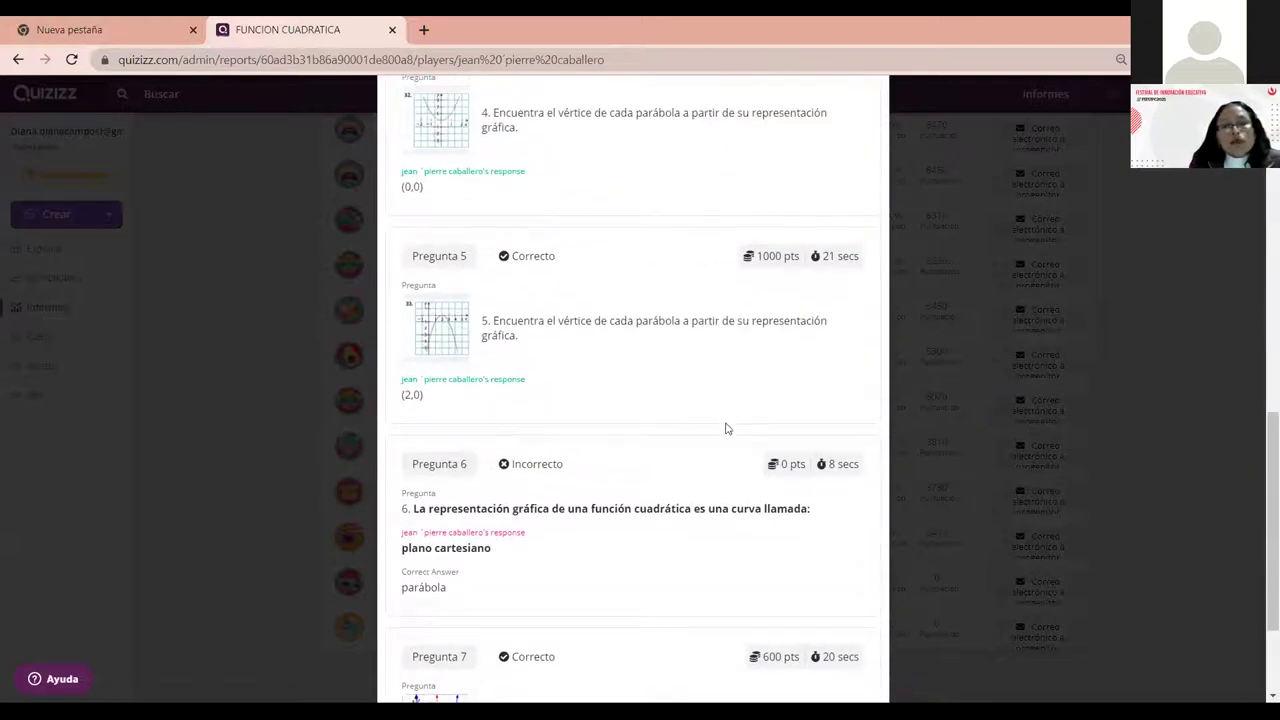
scroll(575, 494, "up", 12)
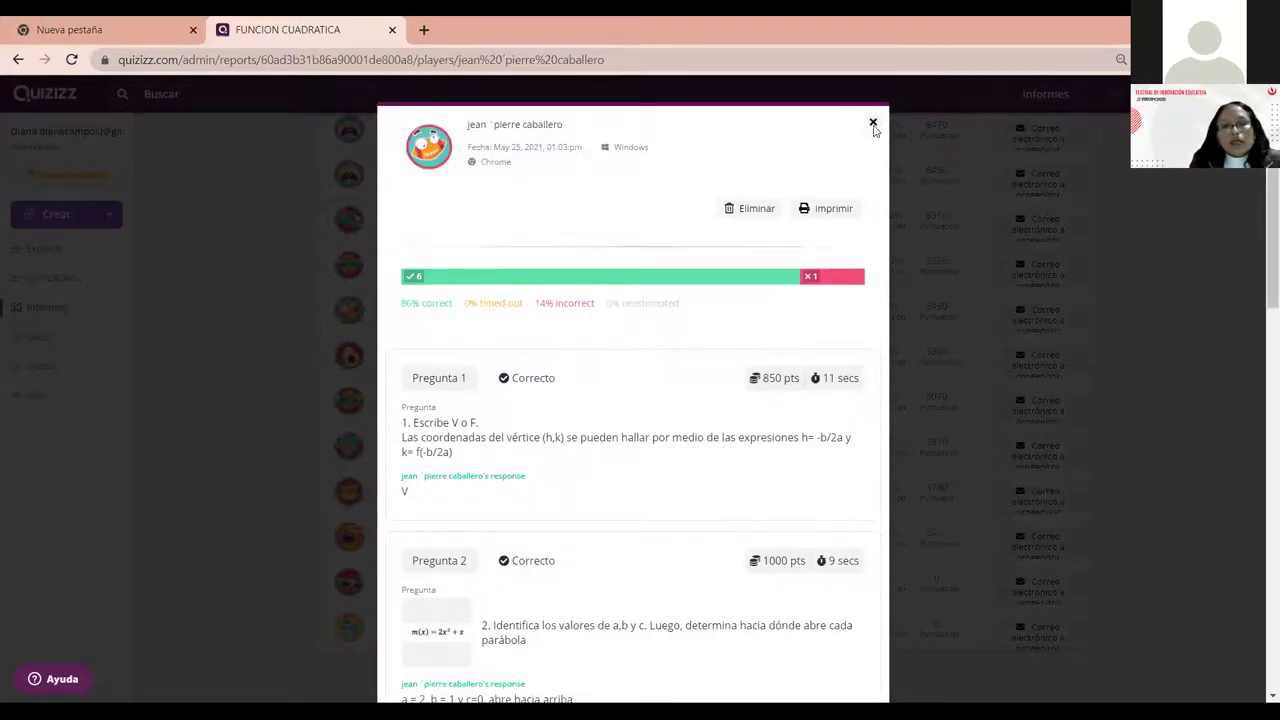
left_click(872, 123)
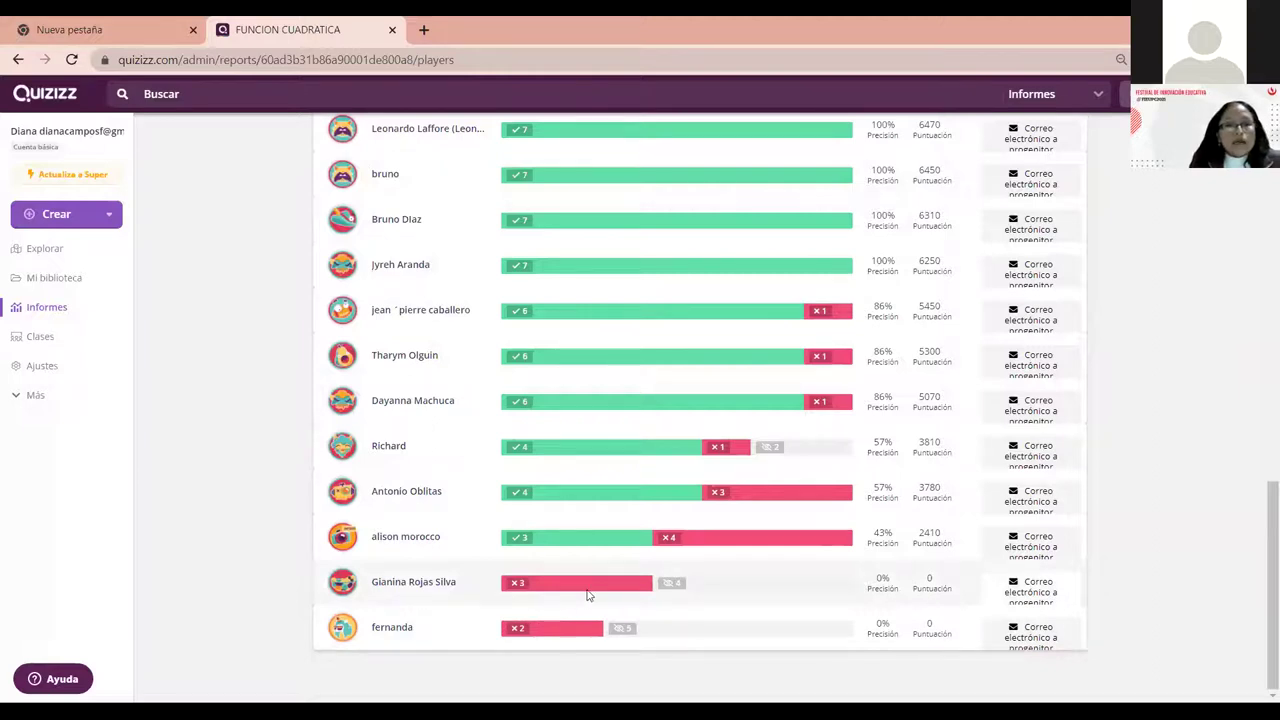
Open "Límites de funciones algebraicas" from the personal library, enter its editor to finish the draft, and save the quiz.
scroll(588, 595, "up", 10)
scroll(560, 480, "up", 5)
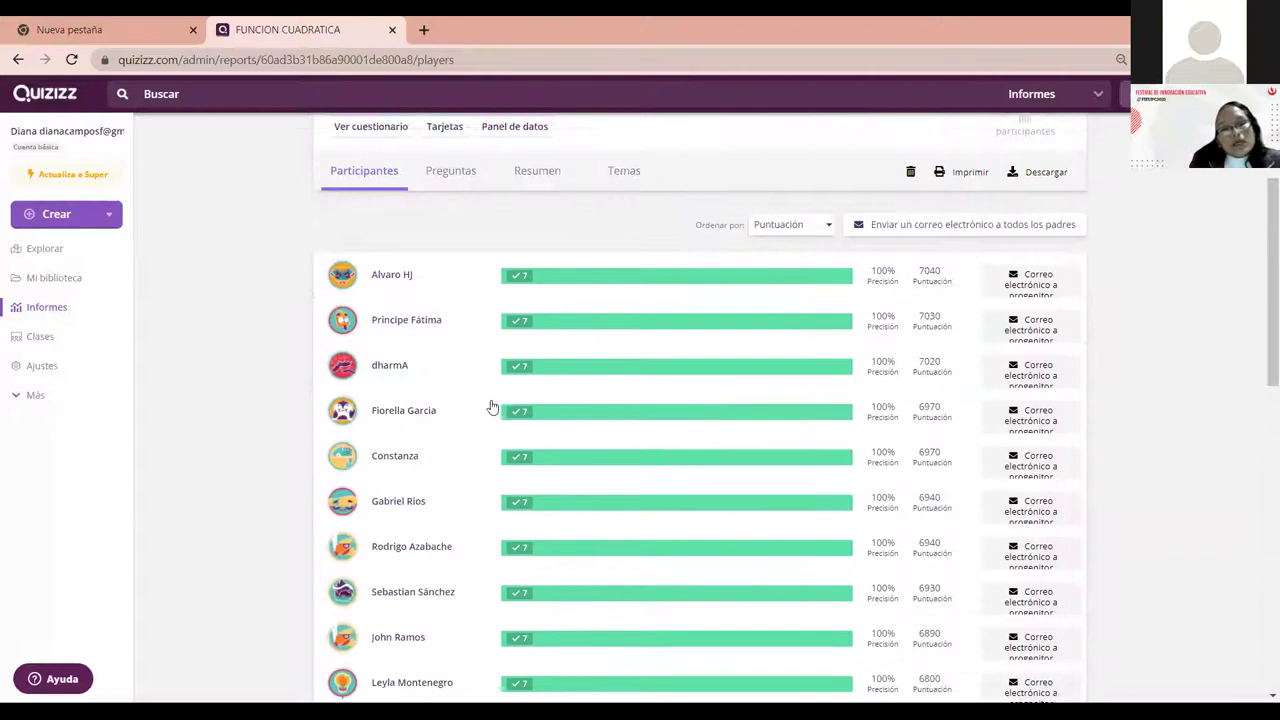
scroll(460, 434, "up", 3)
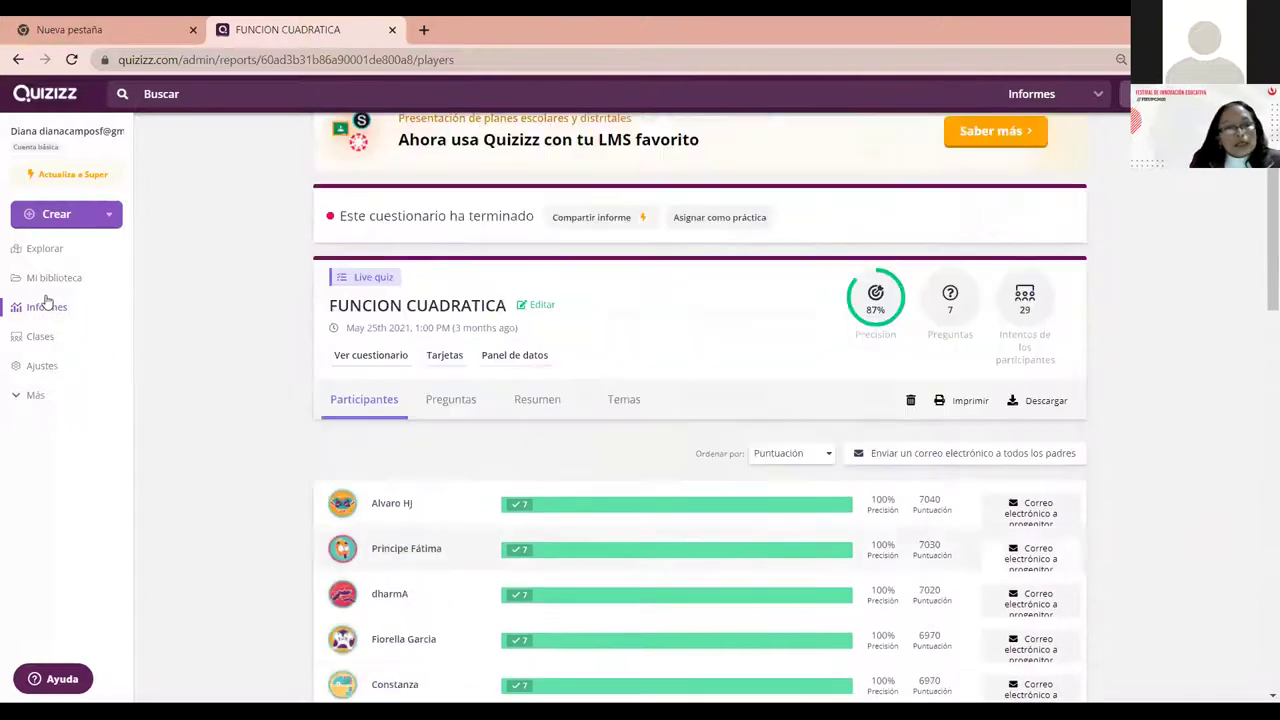
left_click(46, 280)
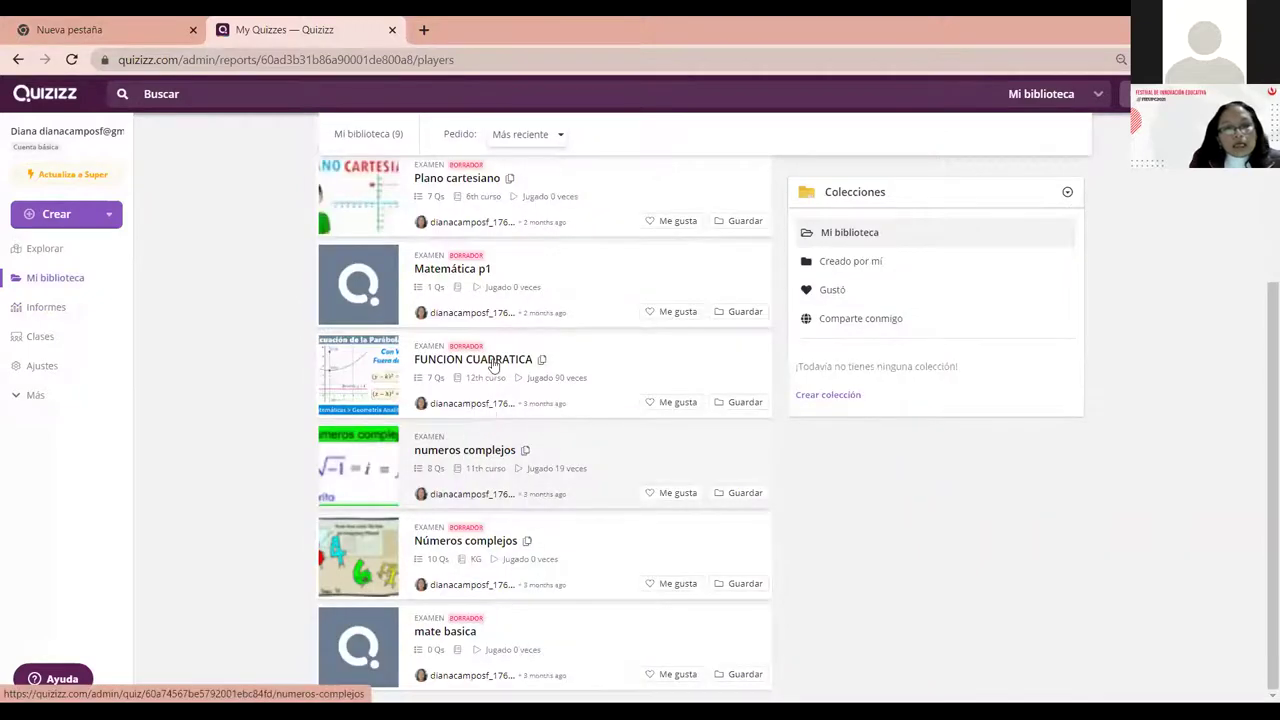
scroll(470, 463, "up", 3)
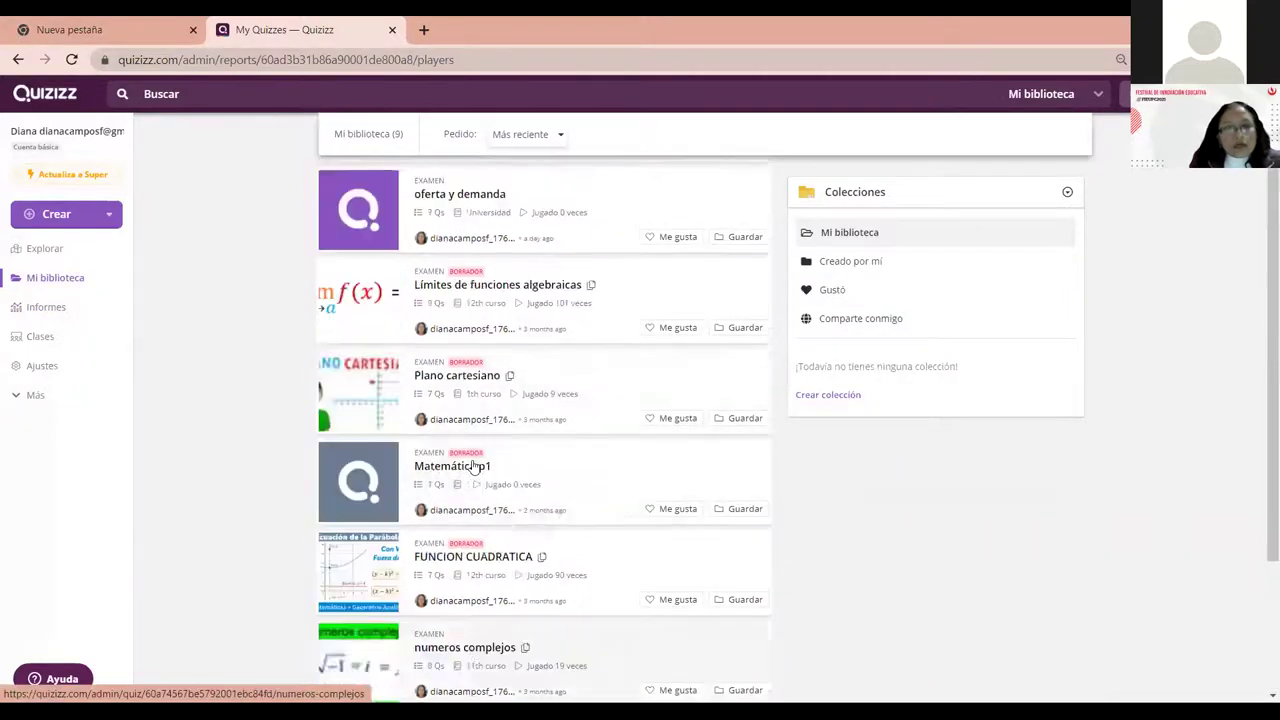
left_click(475, 390)
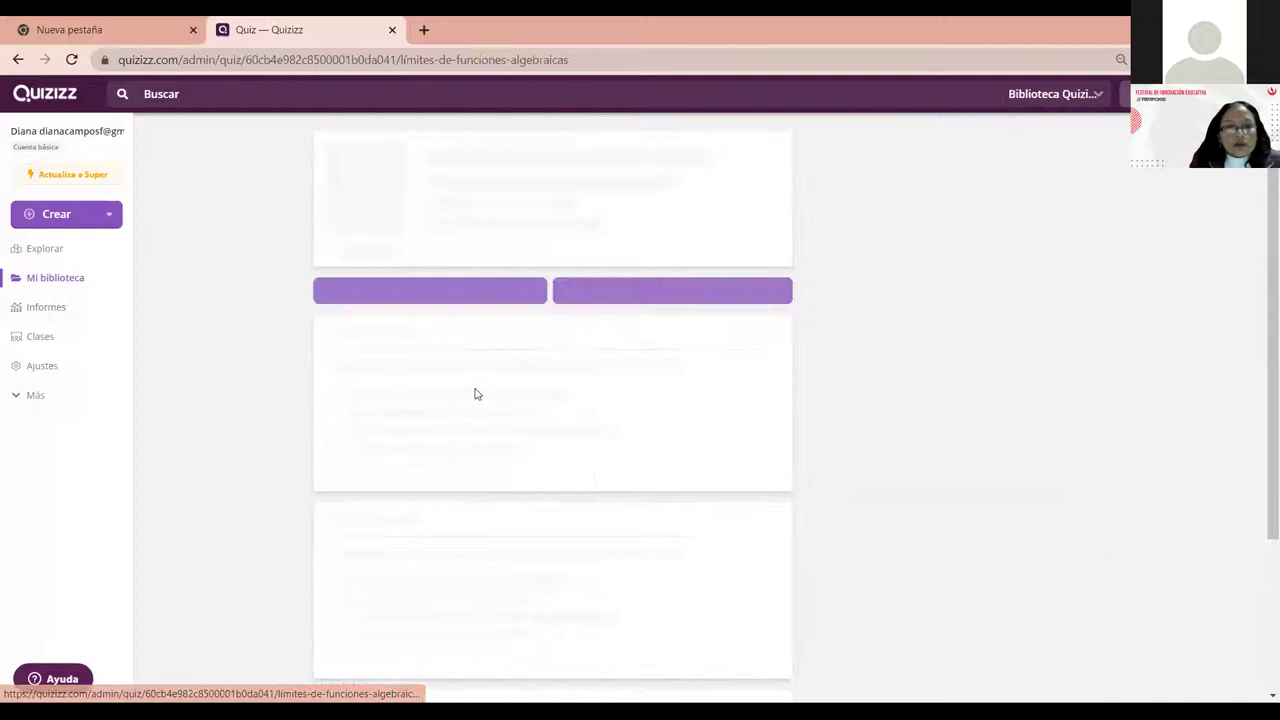
left_click(460, 355)
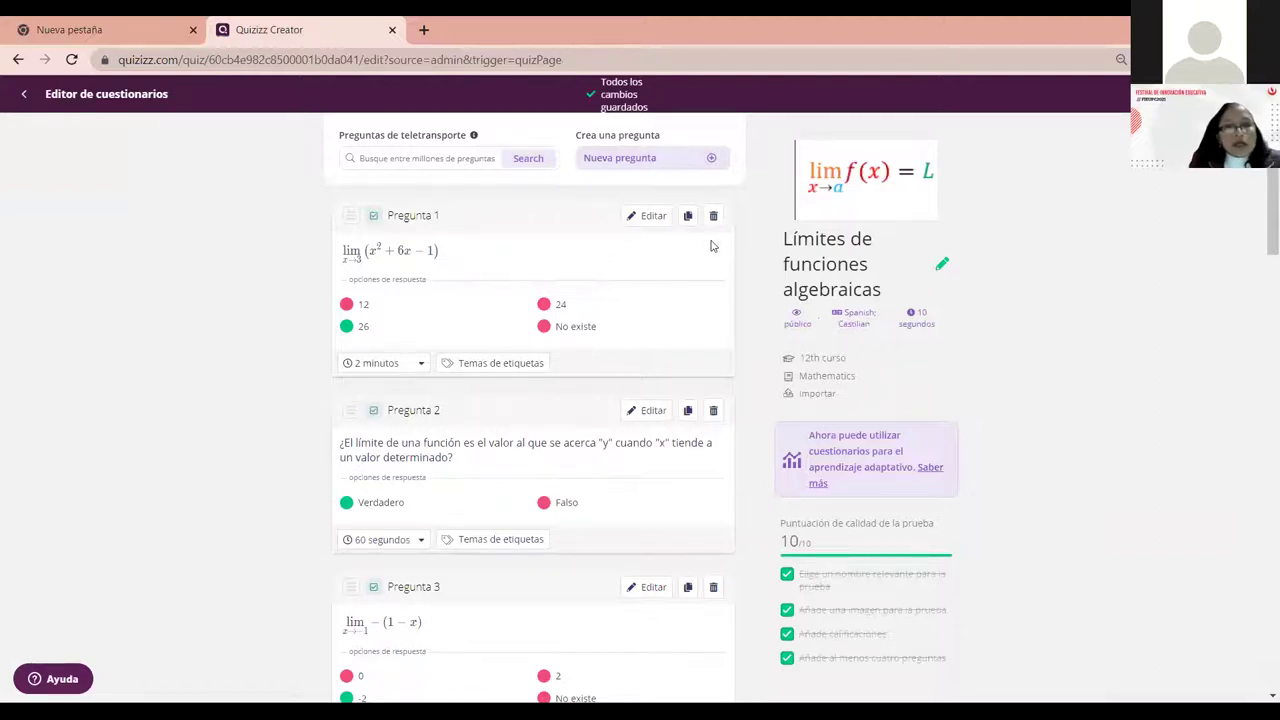
left_click(1190, 93)
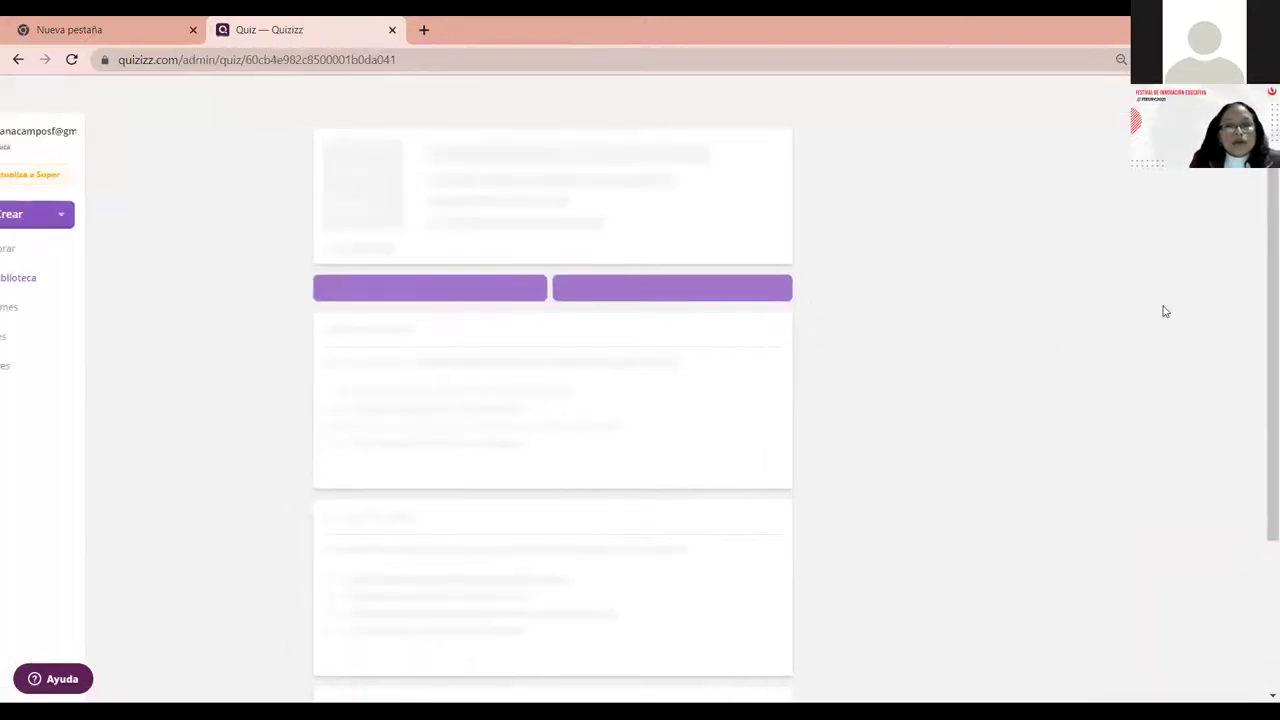
Set up a live instructor-led session of the quiz in Clásico mode.
left_click(447, 303)
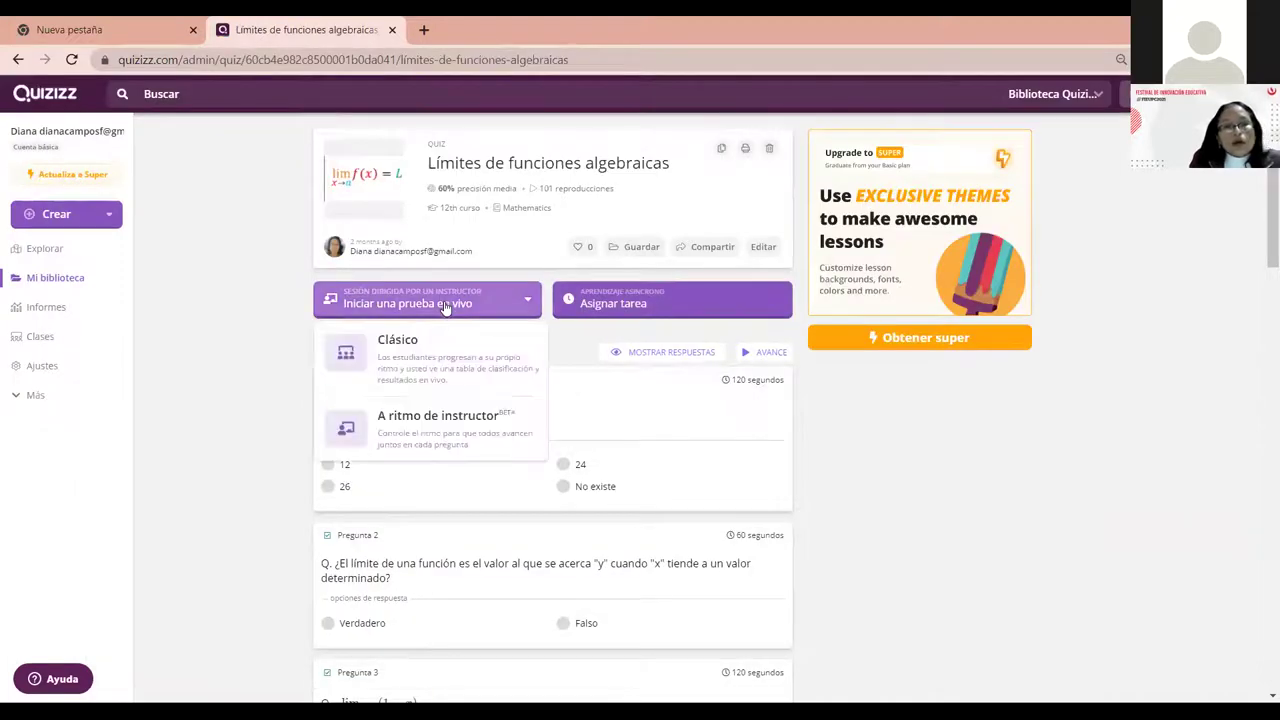
left_click(408, 362)
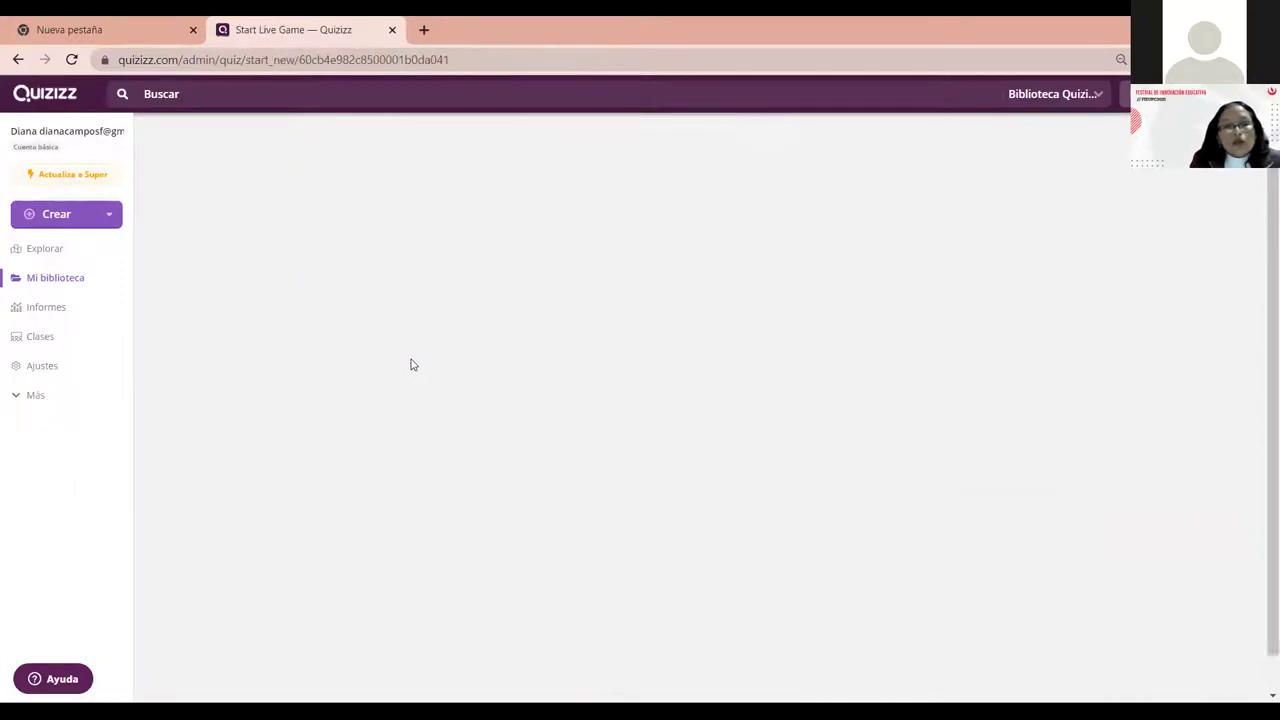
left_click(734, 205)
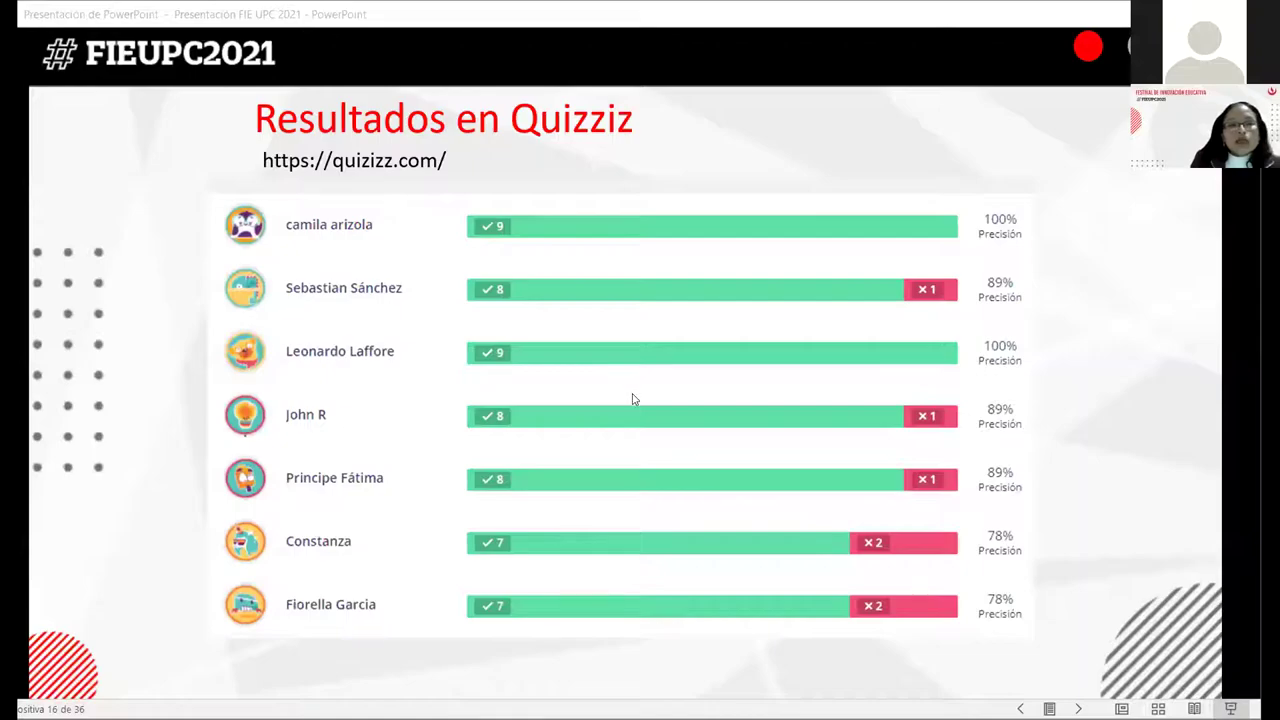
Advance the PowerPoint slide show from the Quizizz results to the CRUCIGRAMA slide.
left_click(632, 399)
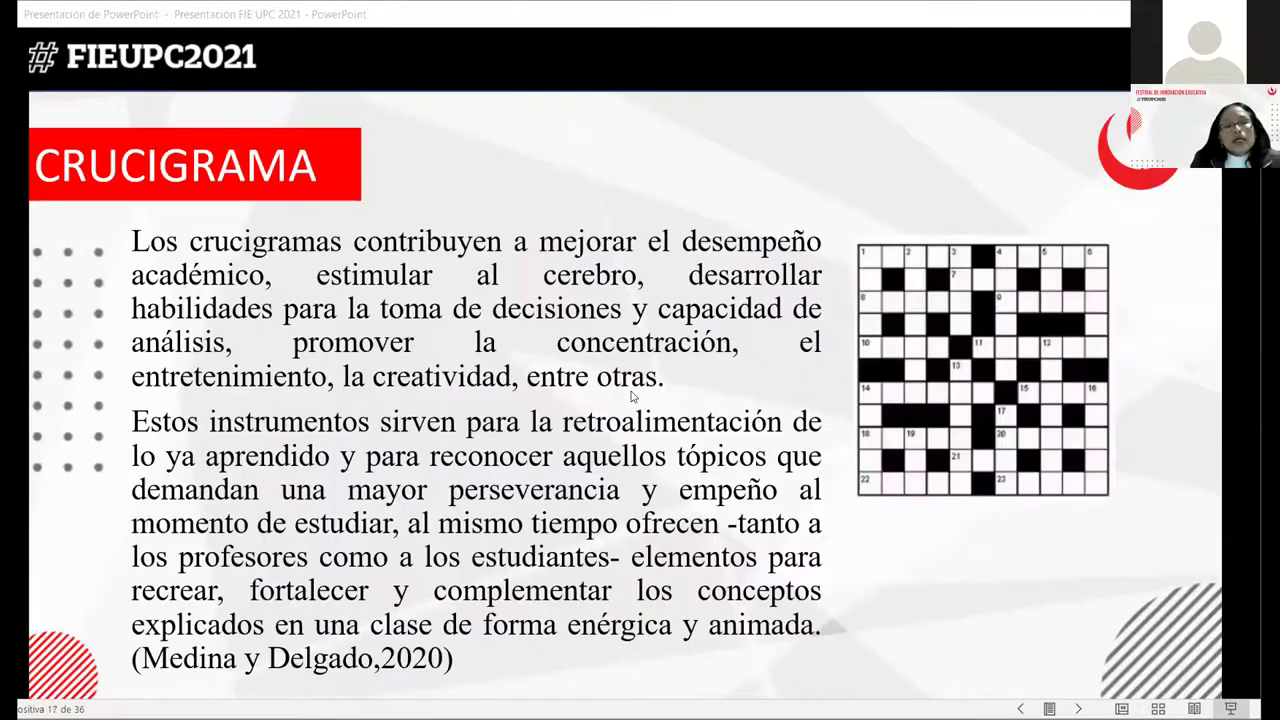